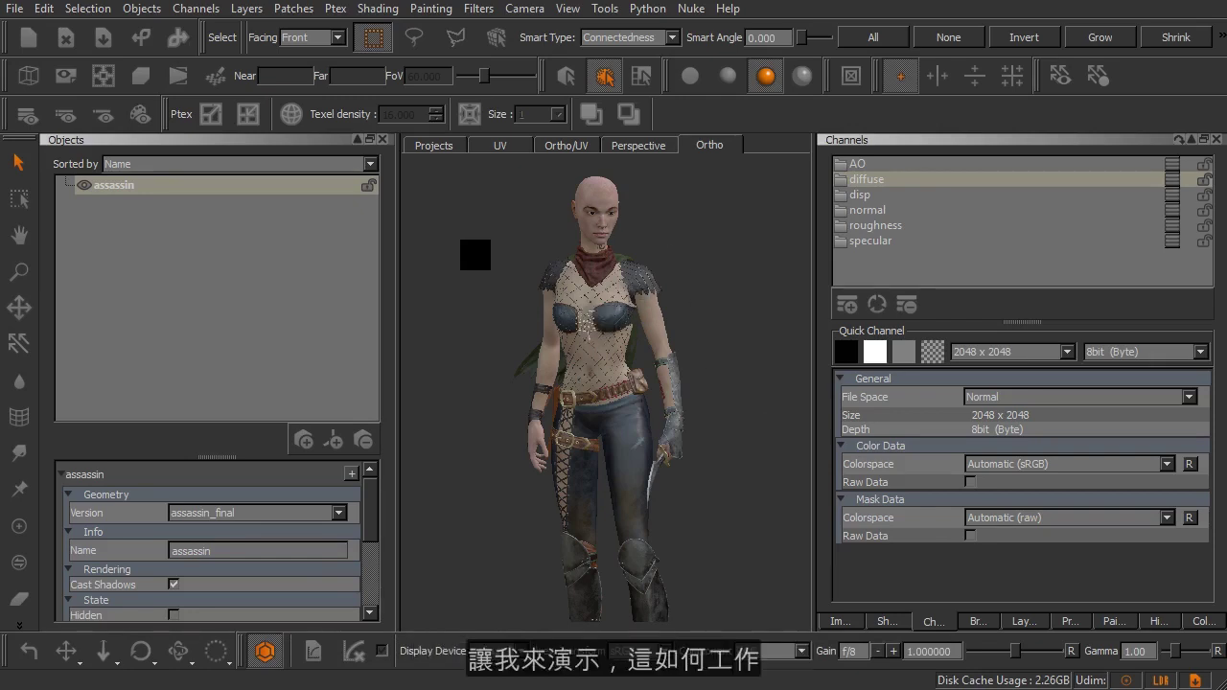
Open the session export settings for the assassin_final project and review the entities marked for export
click(15, 8)
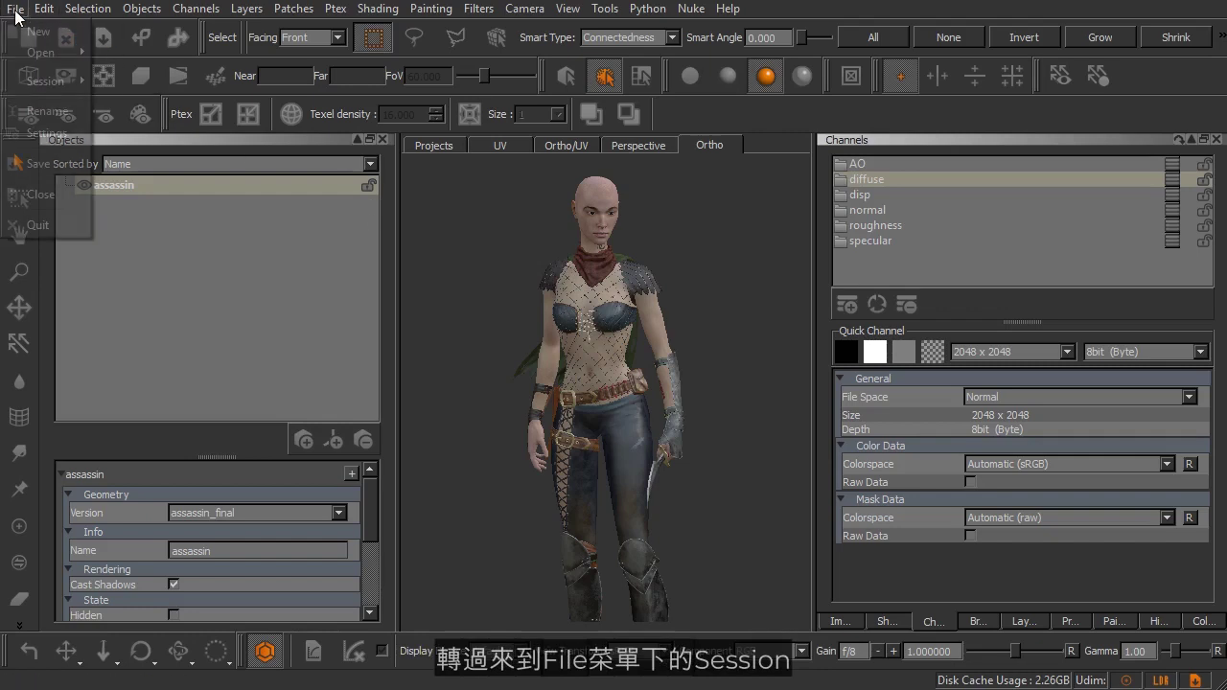
mouse_move(34, 84)
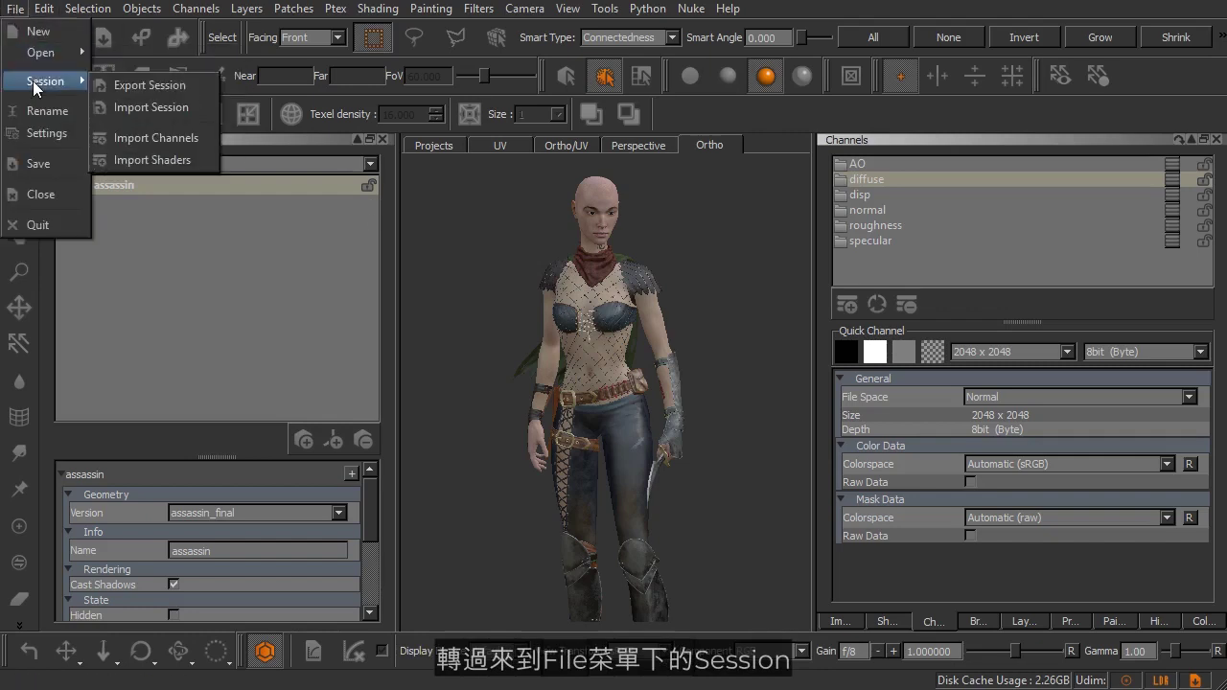
click(147, 86)
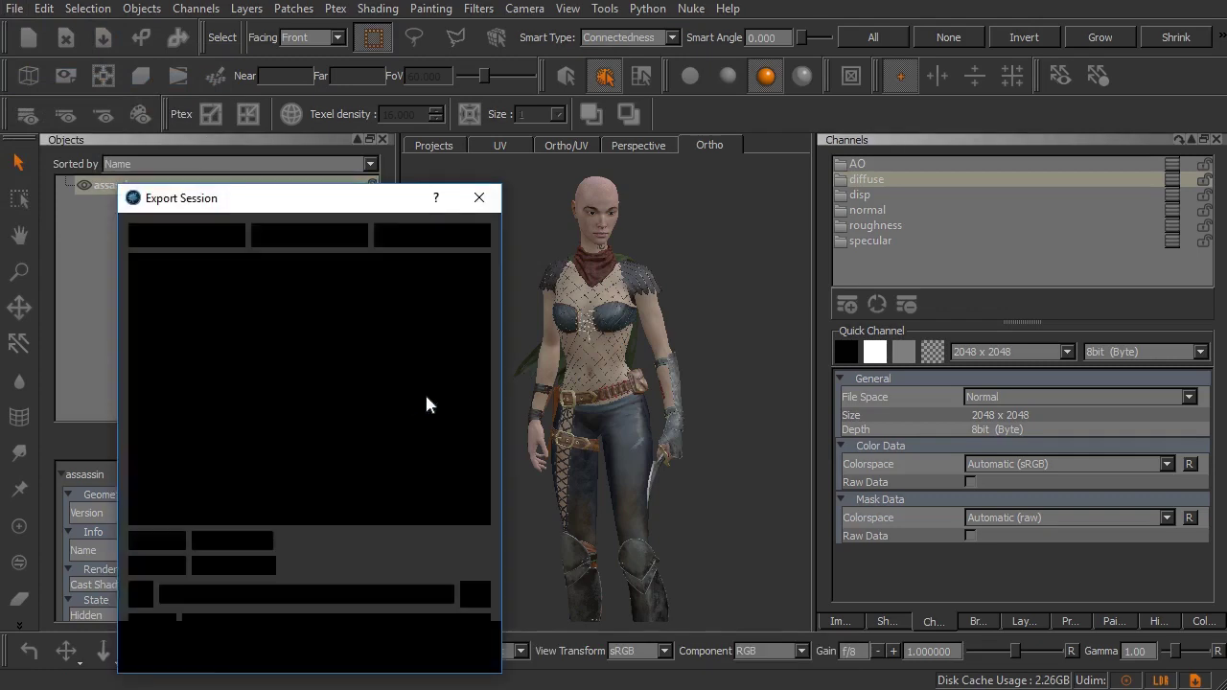
drag(323, 213, 421, 114)
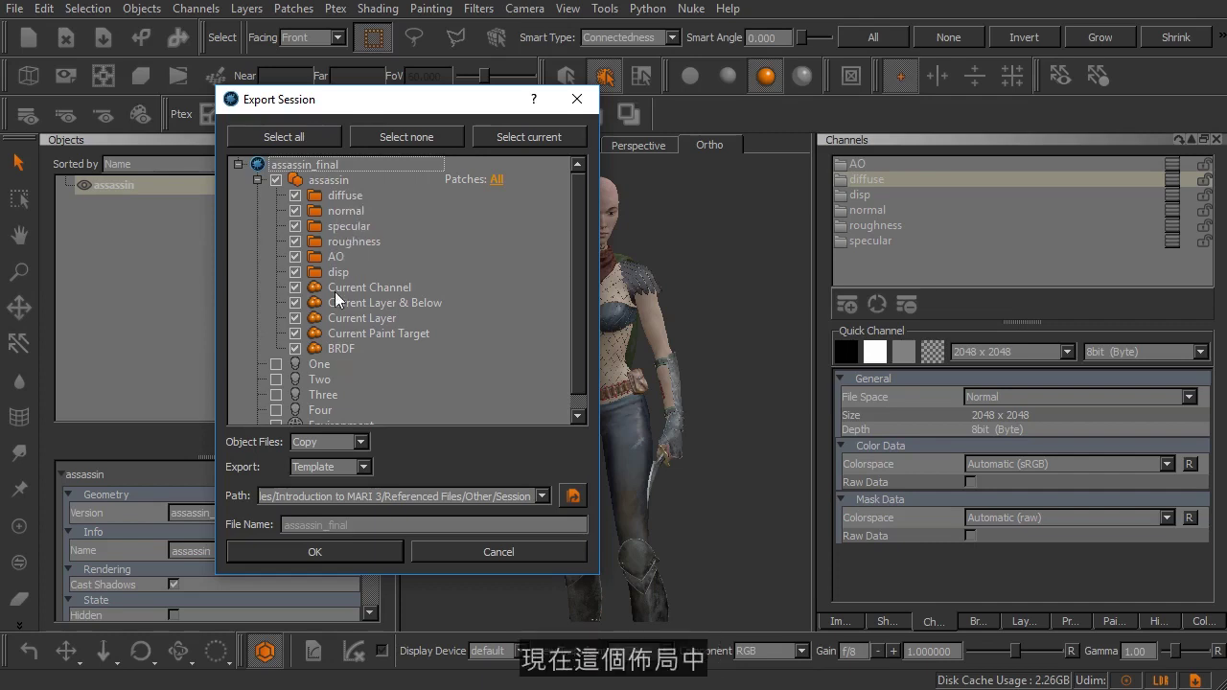
drag(338, 102, 422, 87)
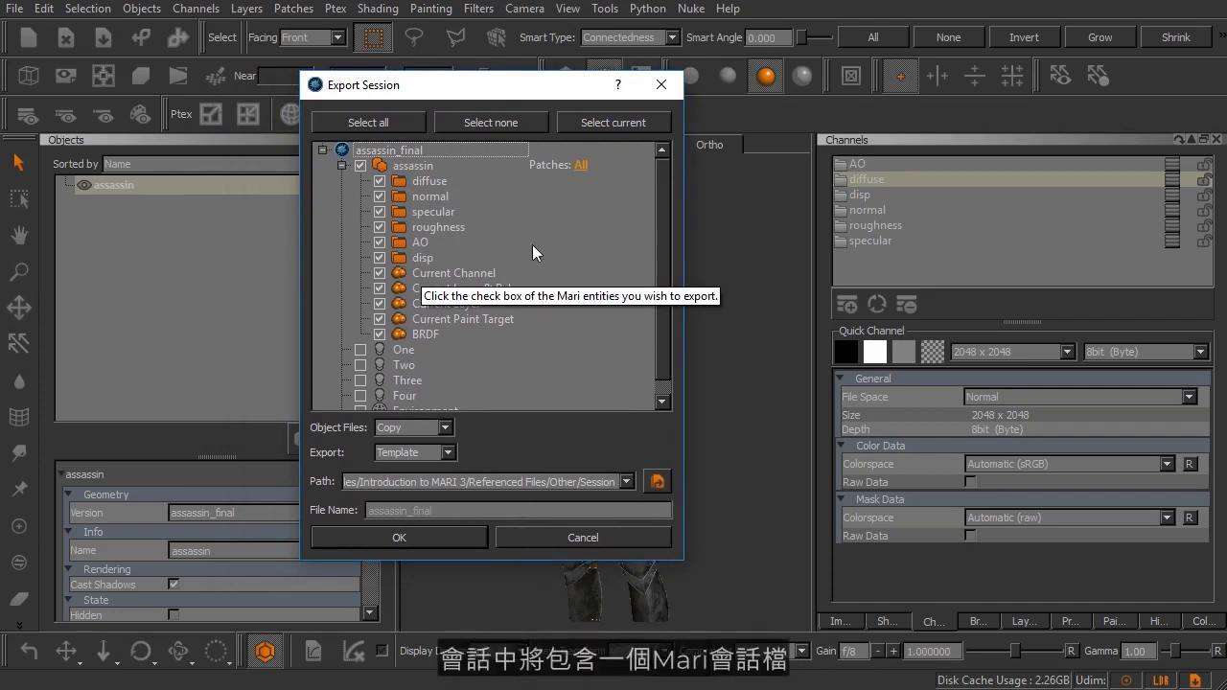
drag(664, 249, 664, 258)
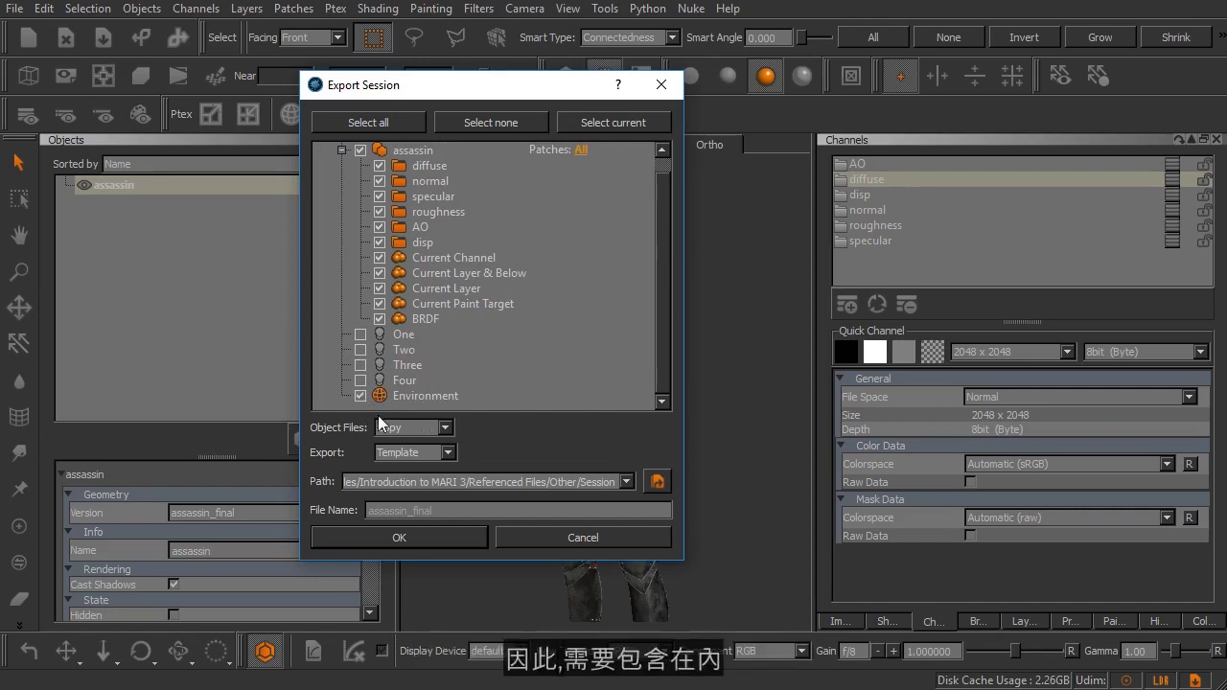
drag(669, 322, 672, 256)
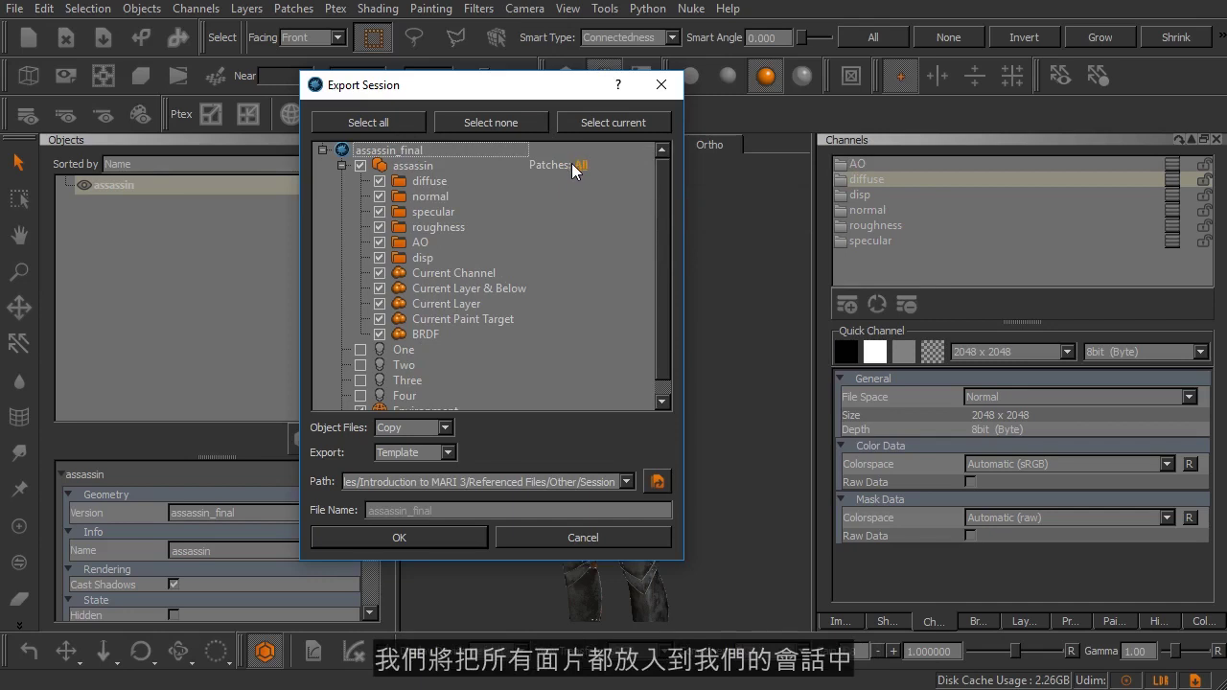
Try the Range option for the assassin object's patch export, then return it to All and confirm
click(581, 165)
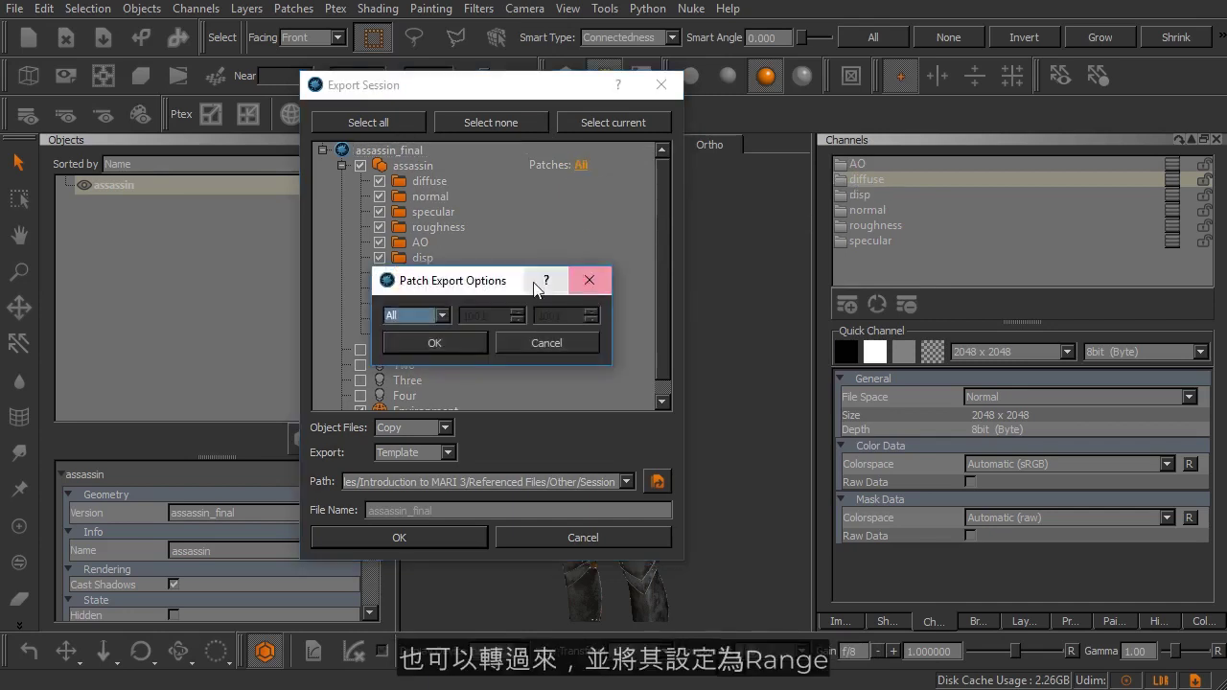
click(422, 316)
click(429, 352)
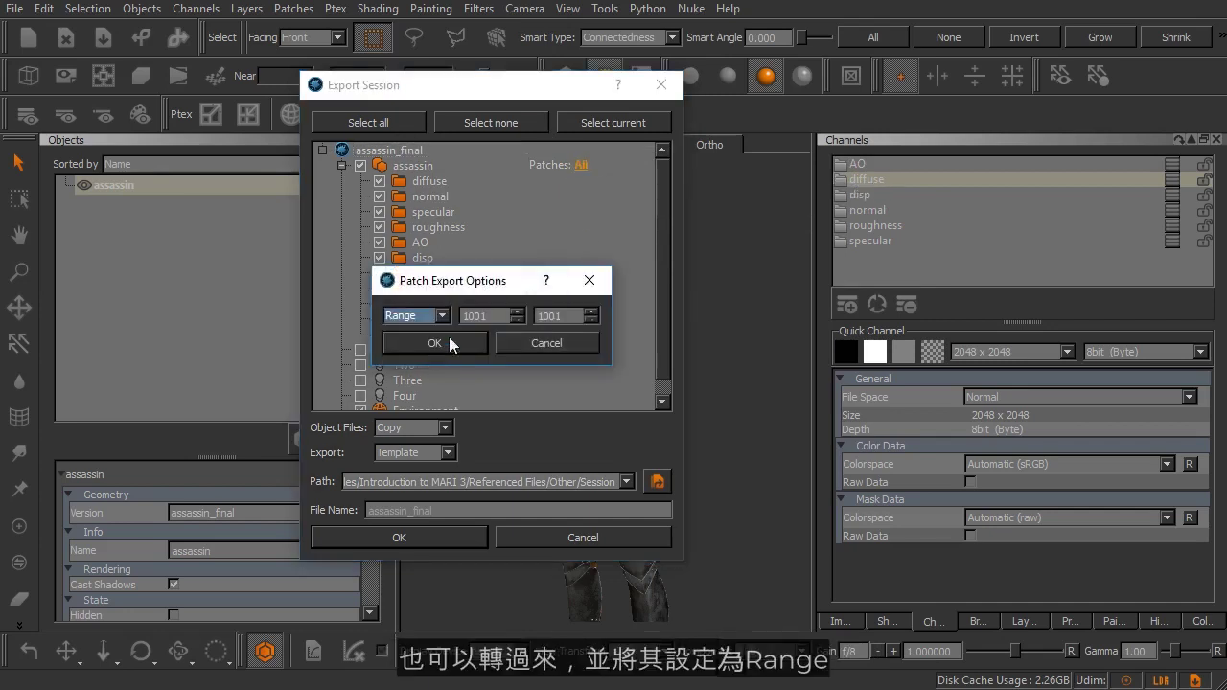
drag(492, 318, 460, 318)
drag(570, 320, 537, 316)
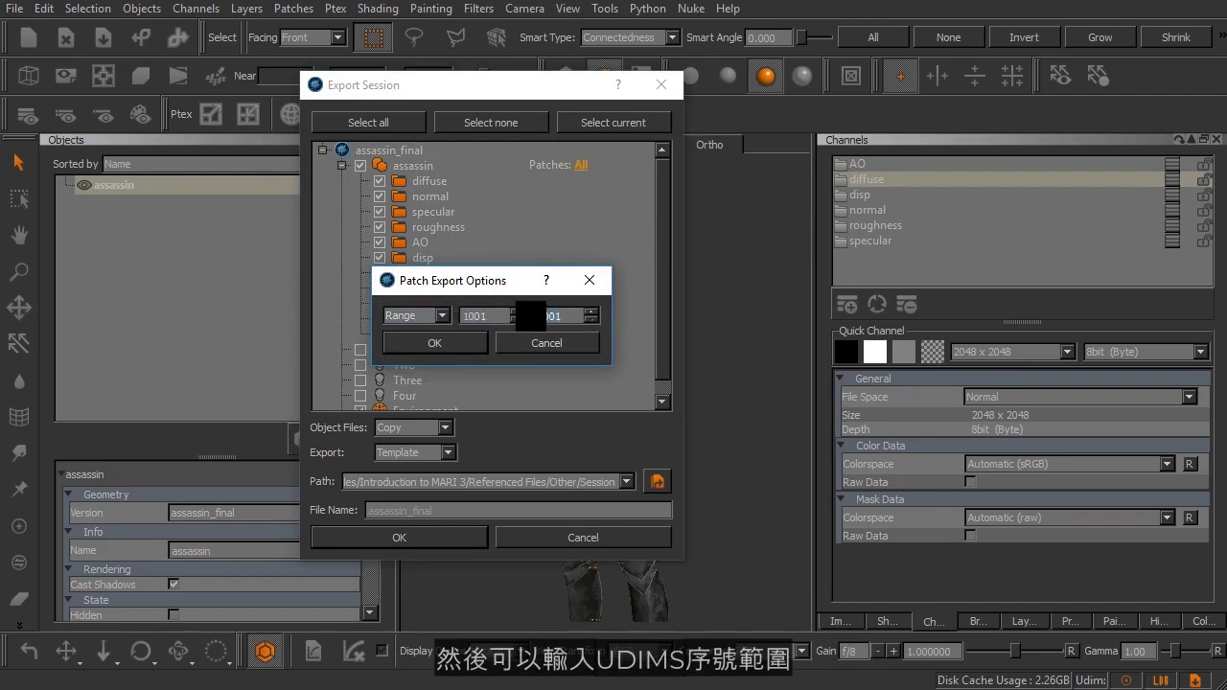
click(431, 316)
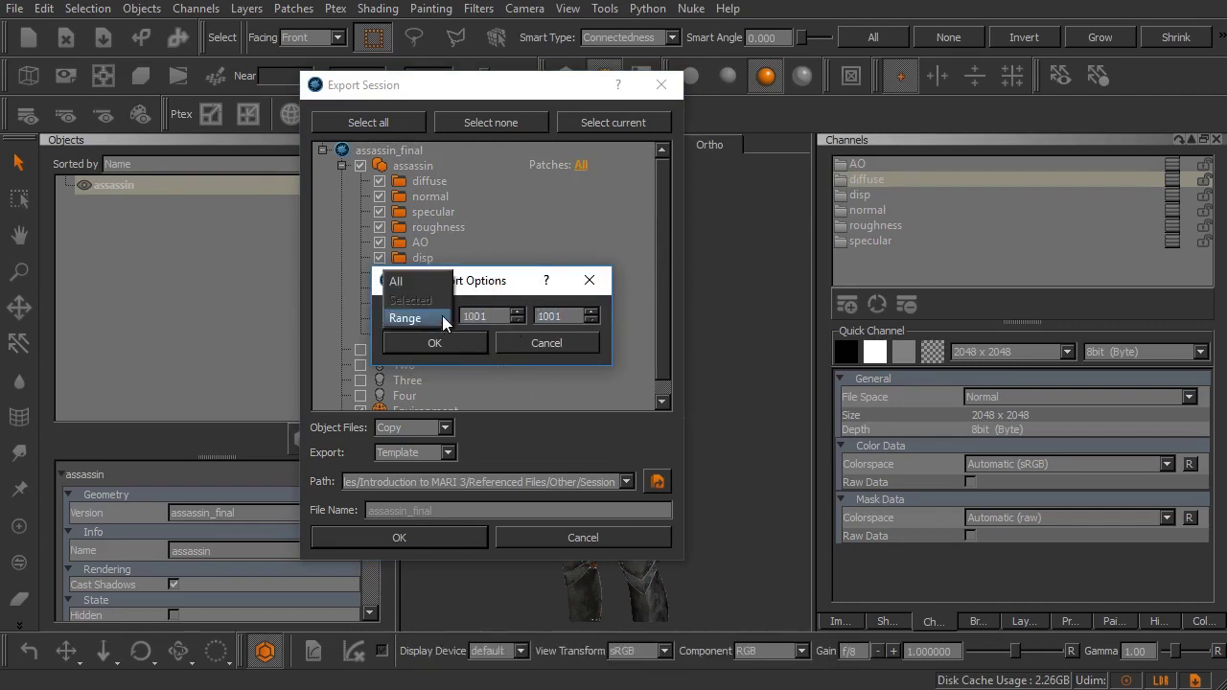
click(430, 283)
click(442, 340)
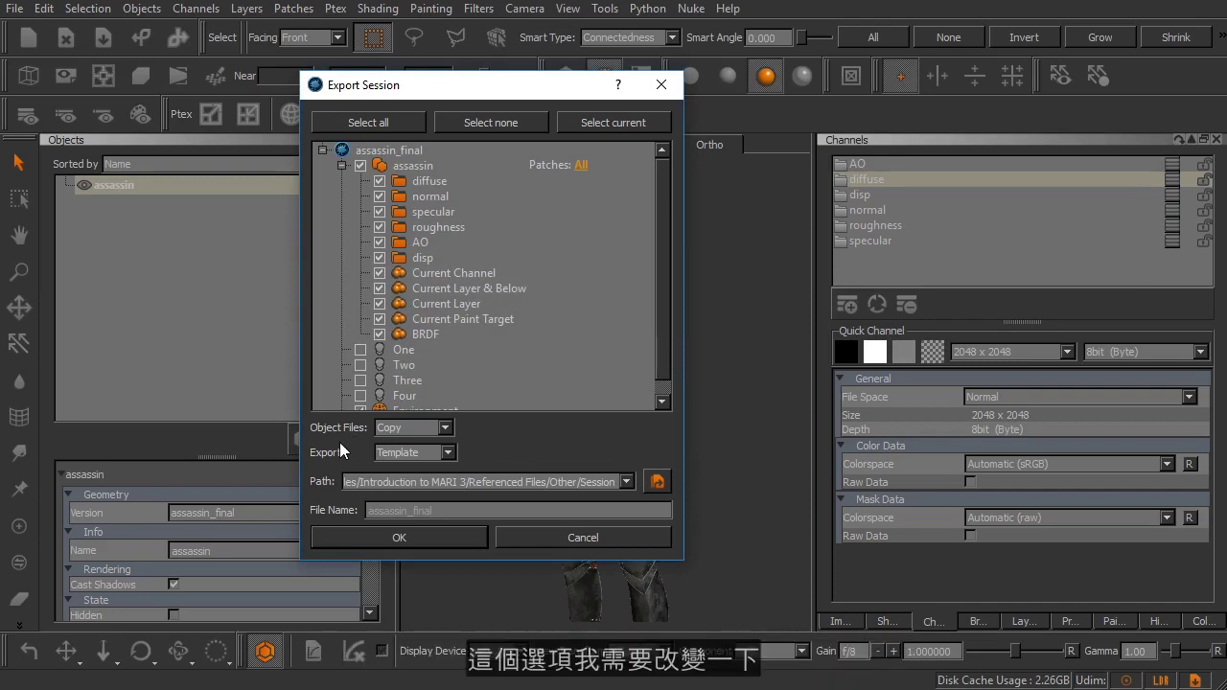
Set the object files option of the session export to Don't Copy
click(398, 431)
click(403, 418)
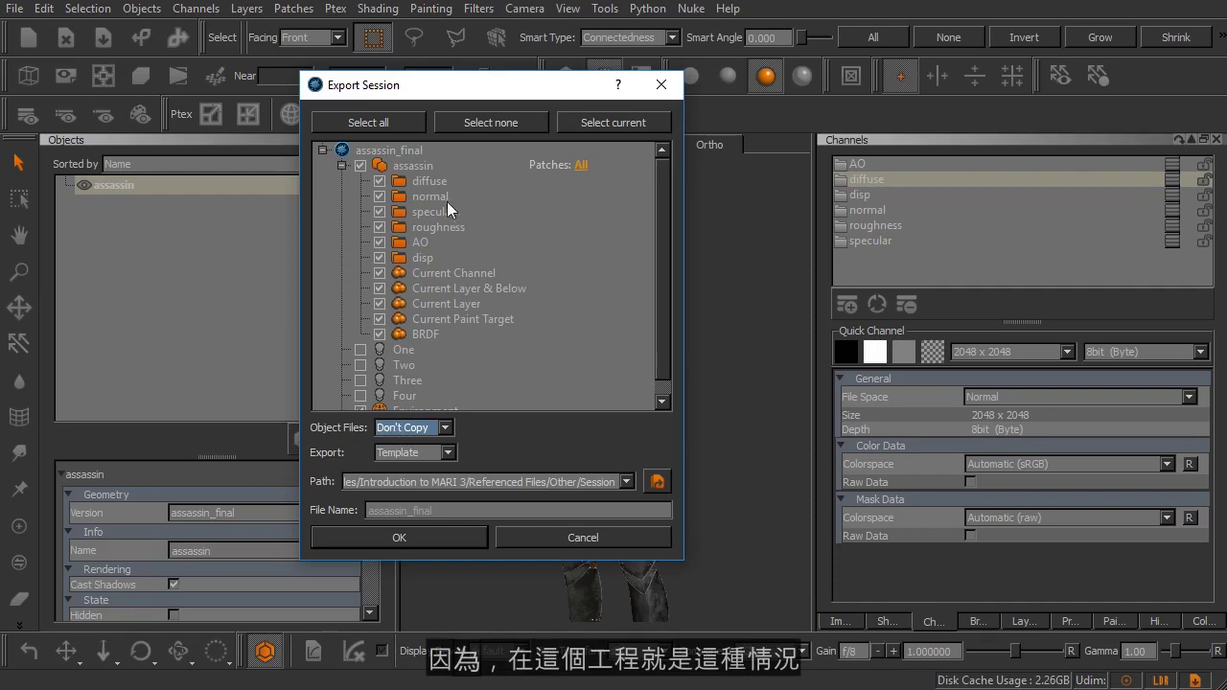
drag(420, 103, 505, 121)
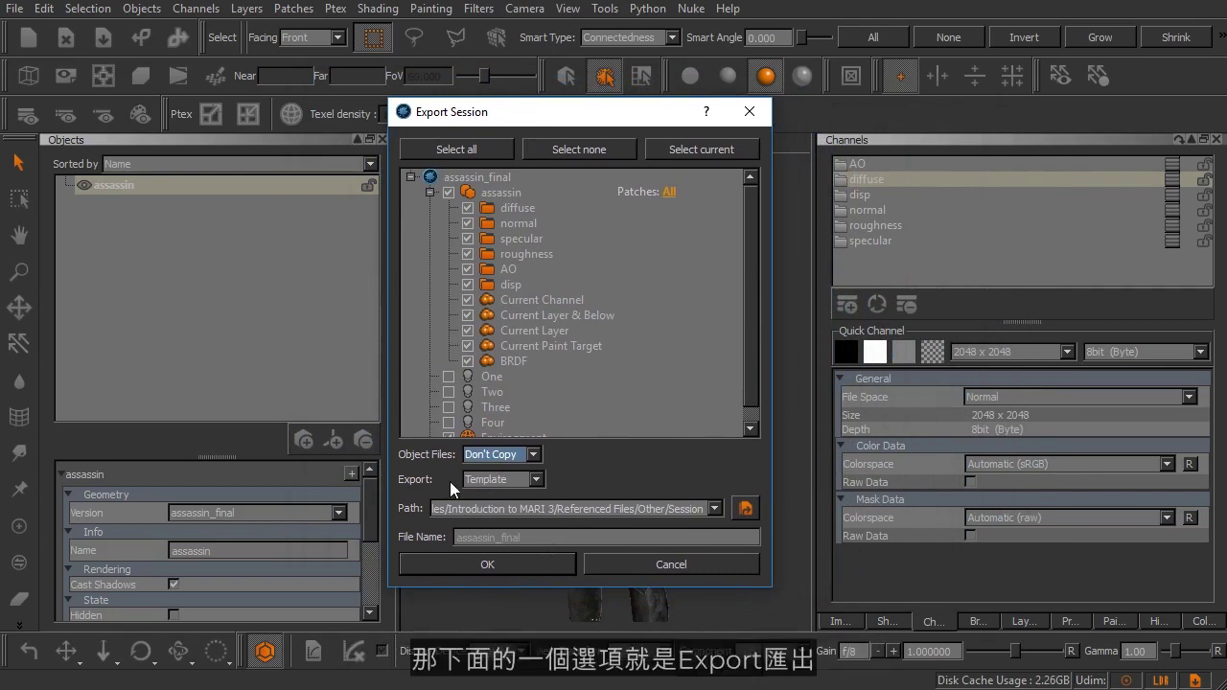
Switch the session's export content to All Textures and then back to Template
click(533, 480)
click(514, 463)
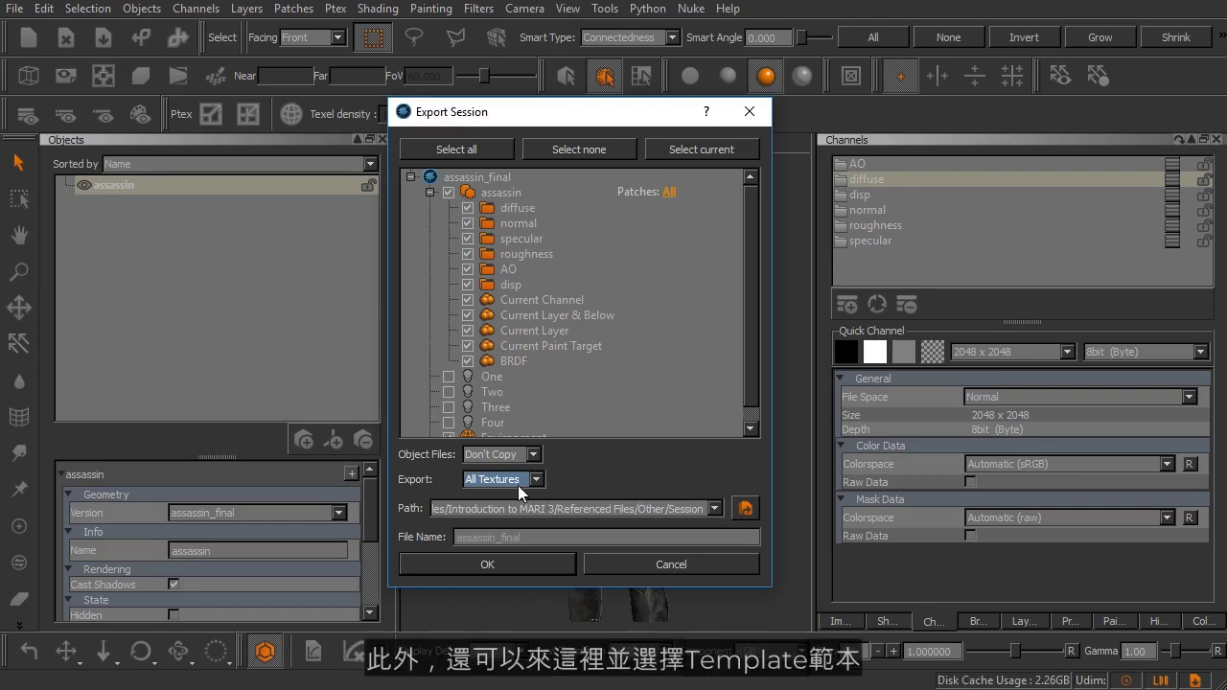
click(474, 479)
click(493, 500)
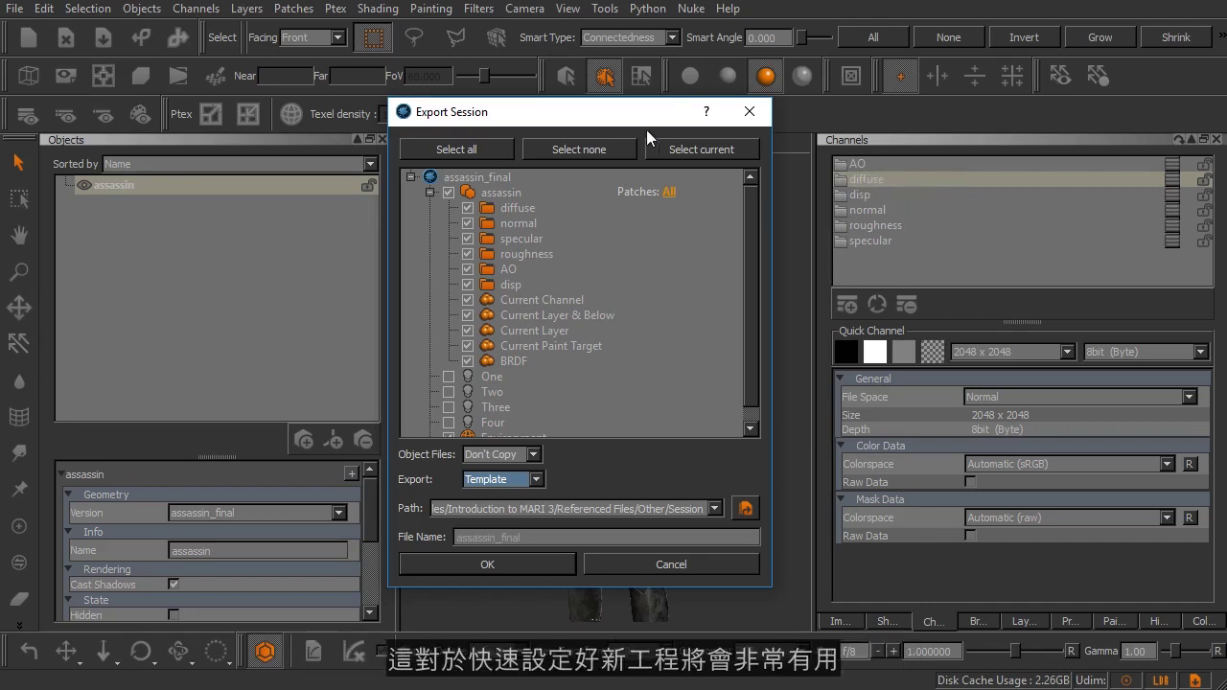
drag(636, 118, 608, 104)
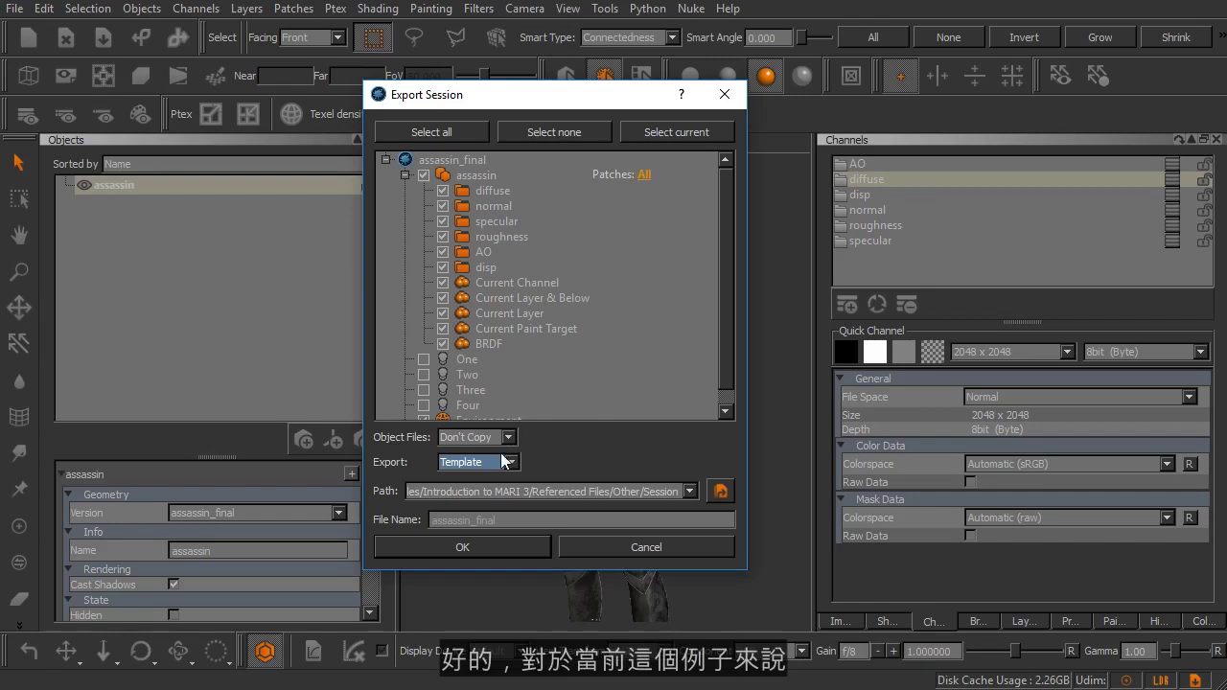
Set the session to export All Textures, keeping the Session folder path, the default file name and the Don't Copy option
click(470, 463)
click(472, 447)
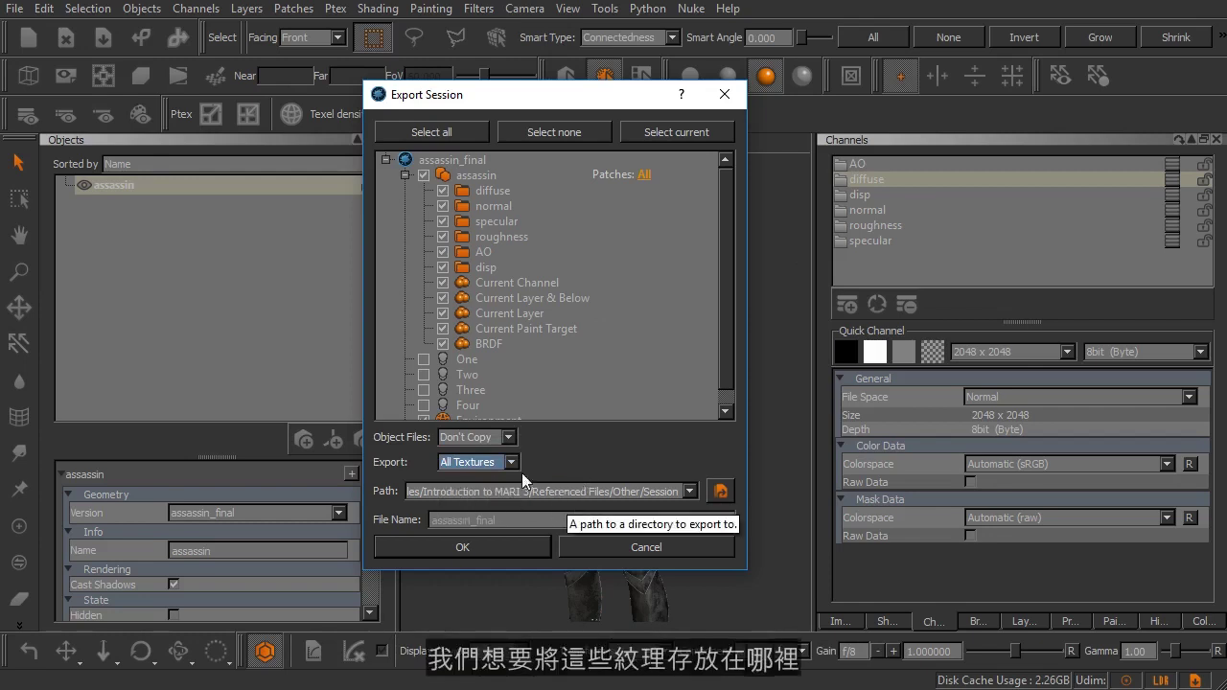
drag(564, 493, 666, 499)
click(651, 498)
click(680, 497)
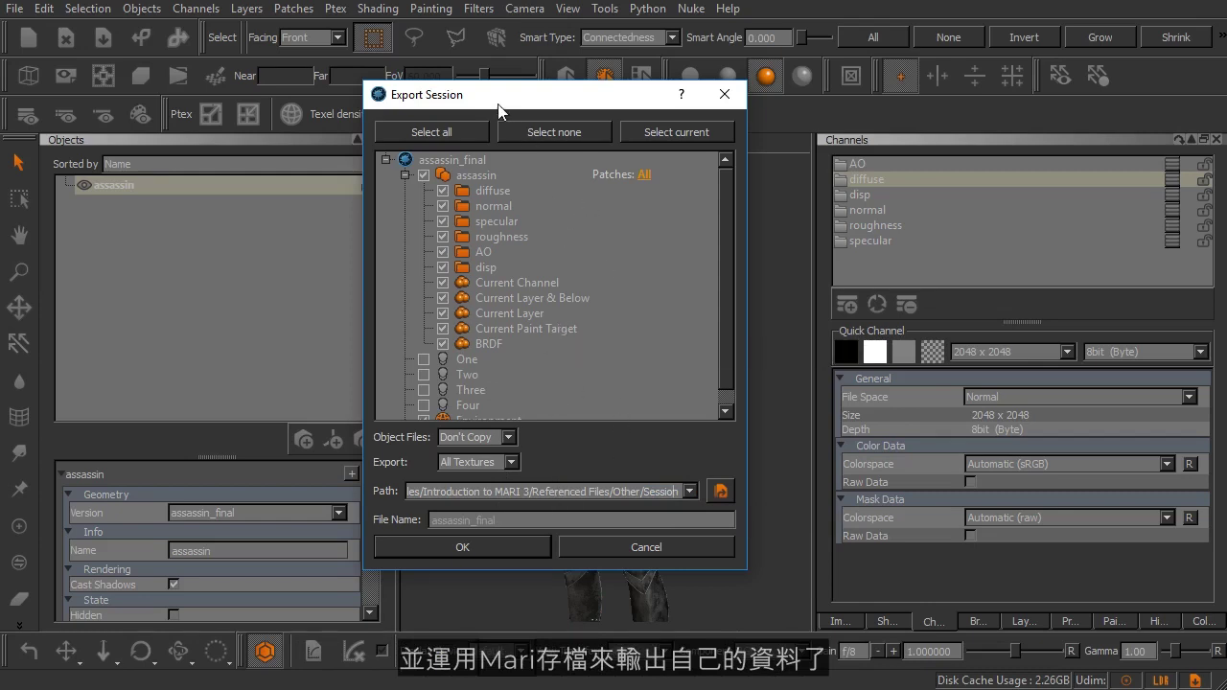
drag(498, 105, 579, 90)
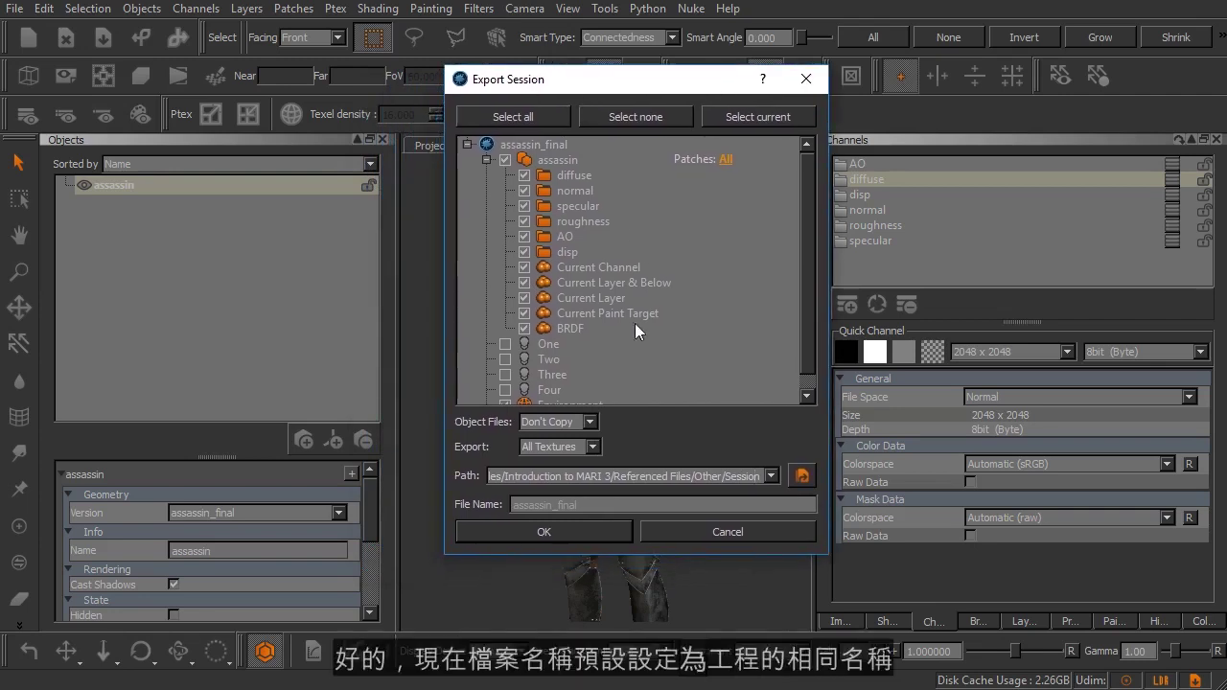
click(547, 505)
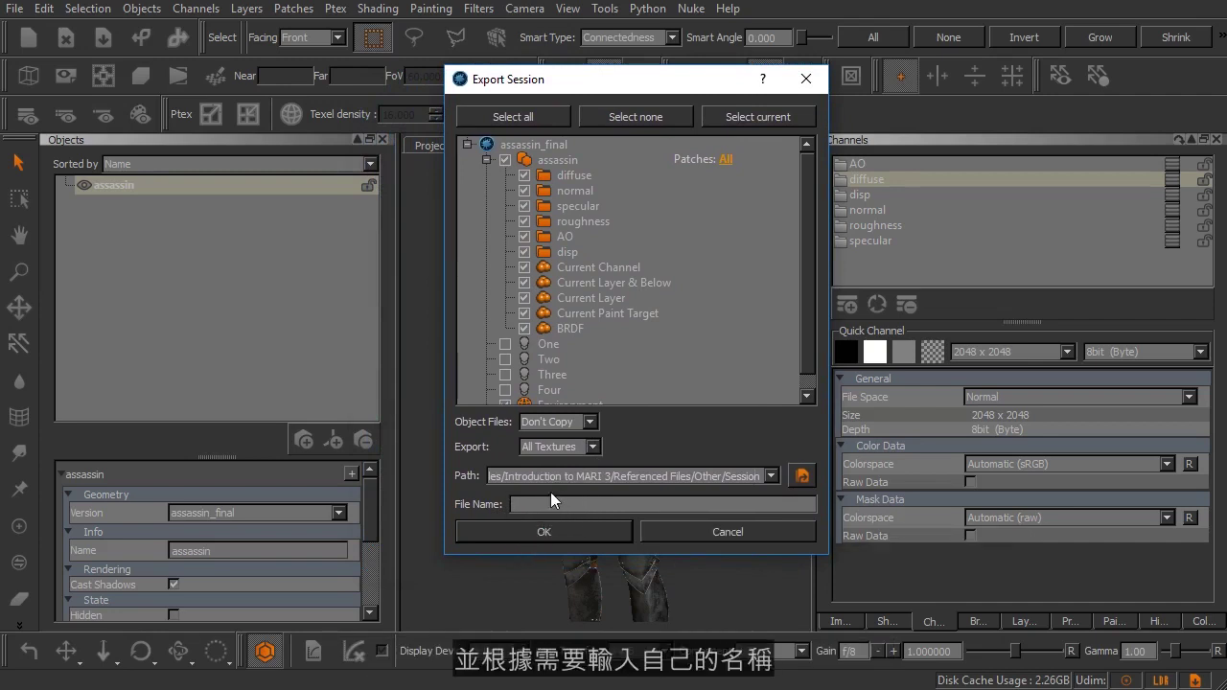
click(584, 422)
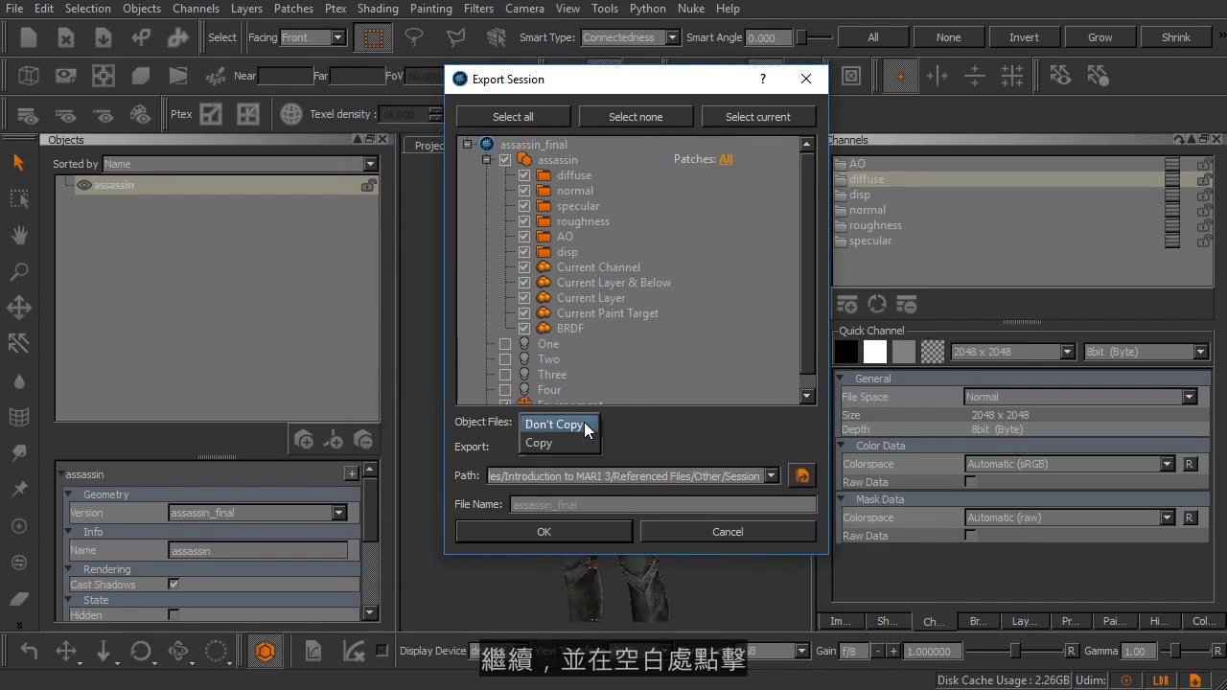
click(584, 421)
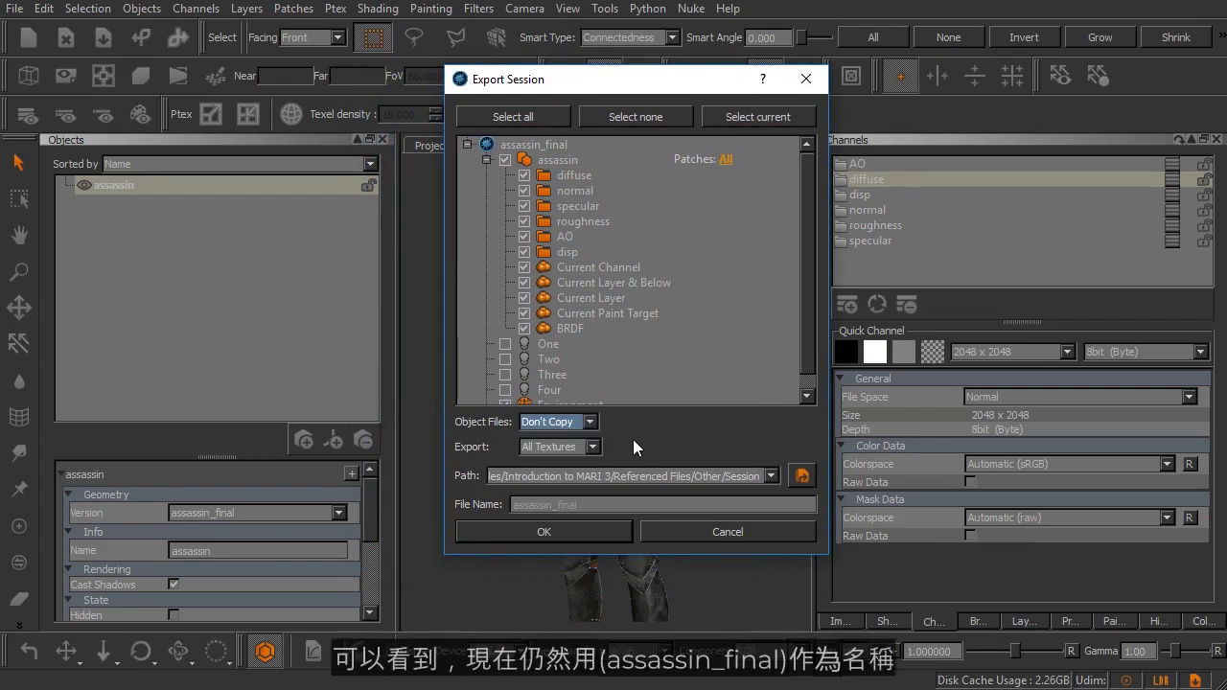
Export the session, acknowledge the finish notice, then check the background jobs and dismiss their dialog
click(573, 530)
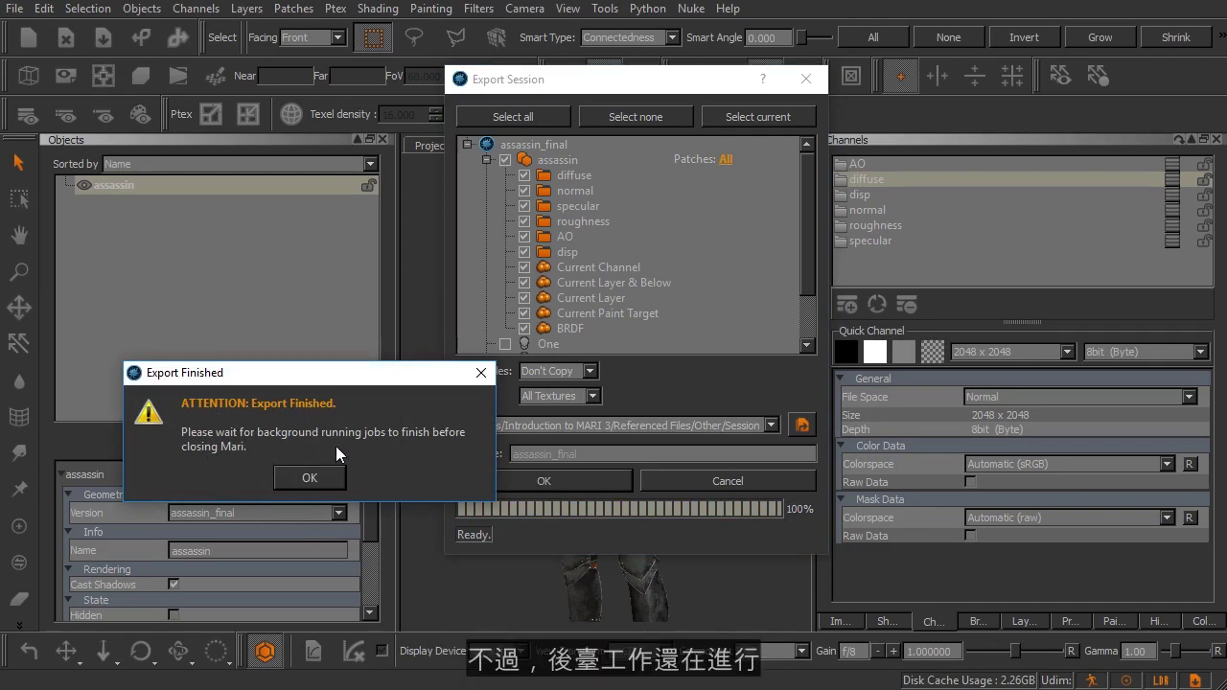
click(321, 475)
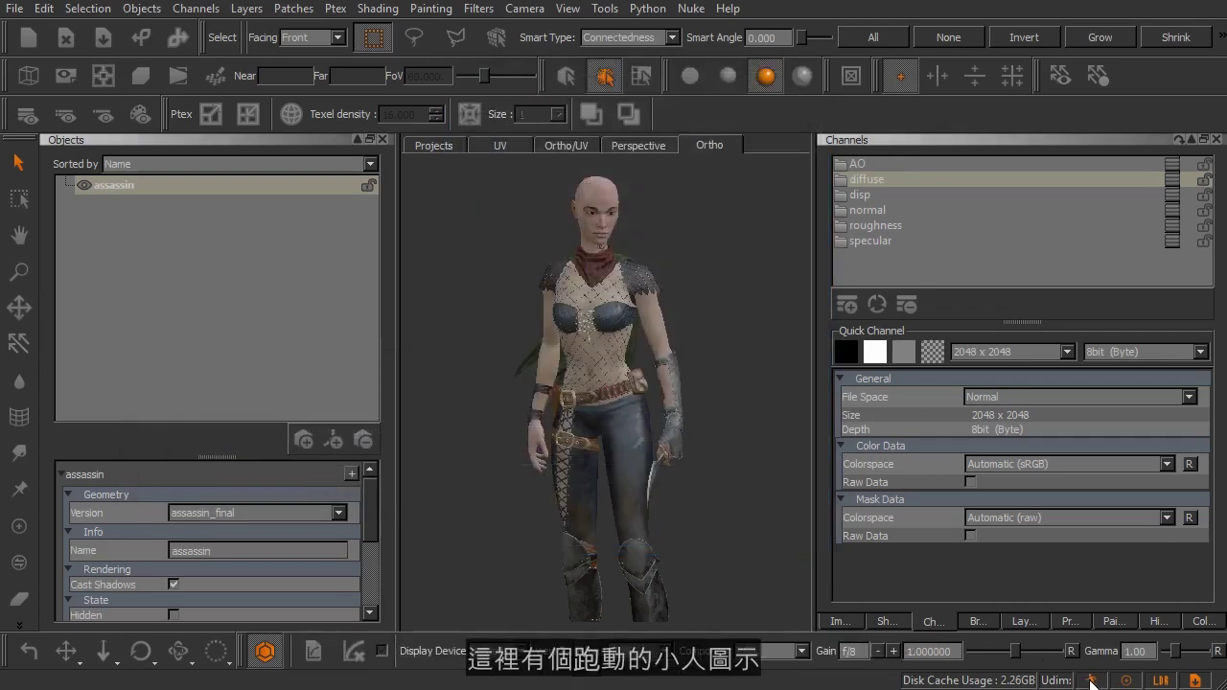
click(1092, 681)
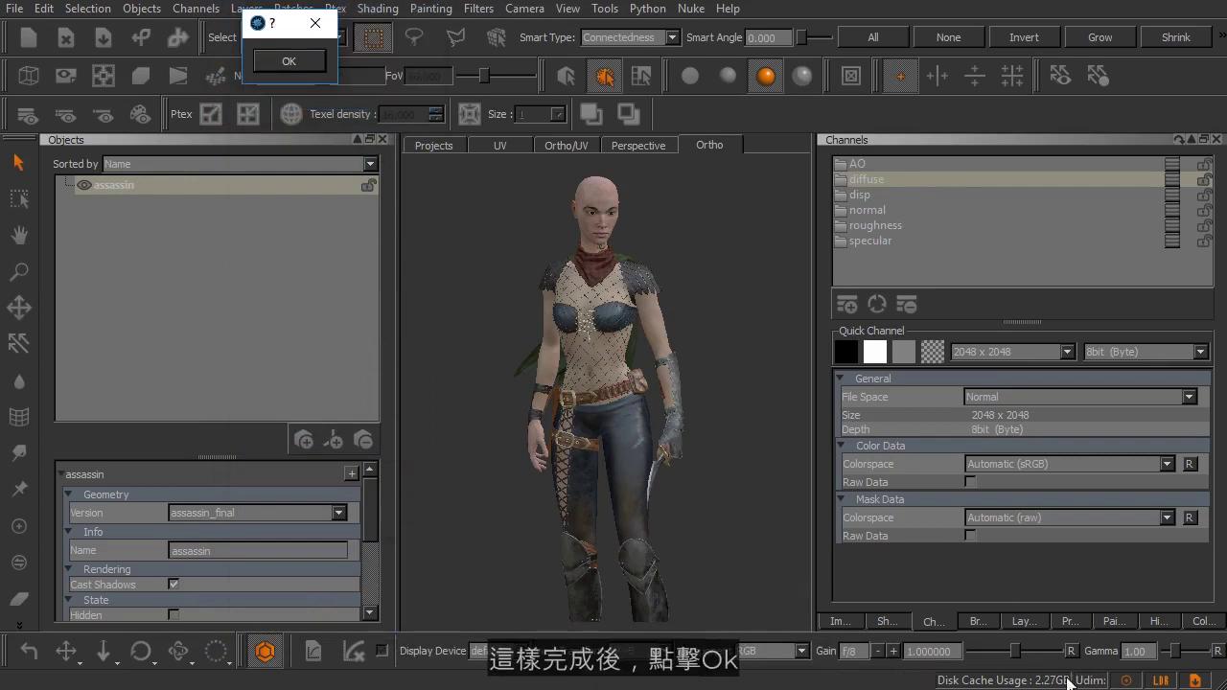
click(290, 61)
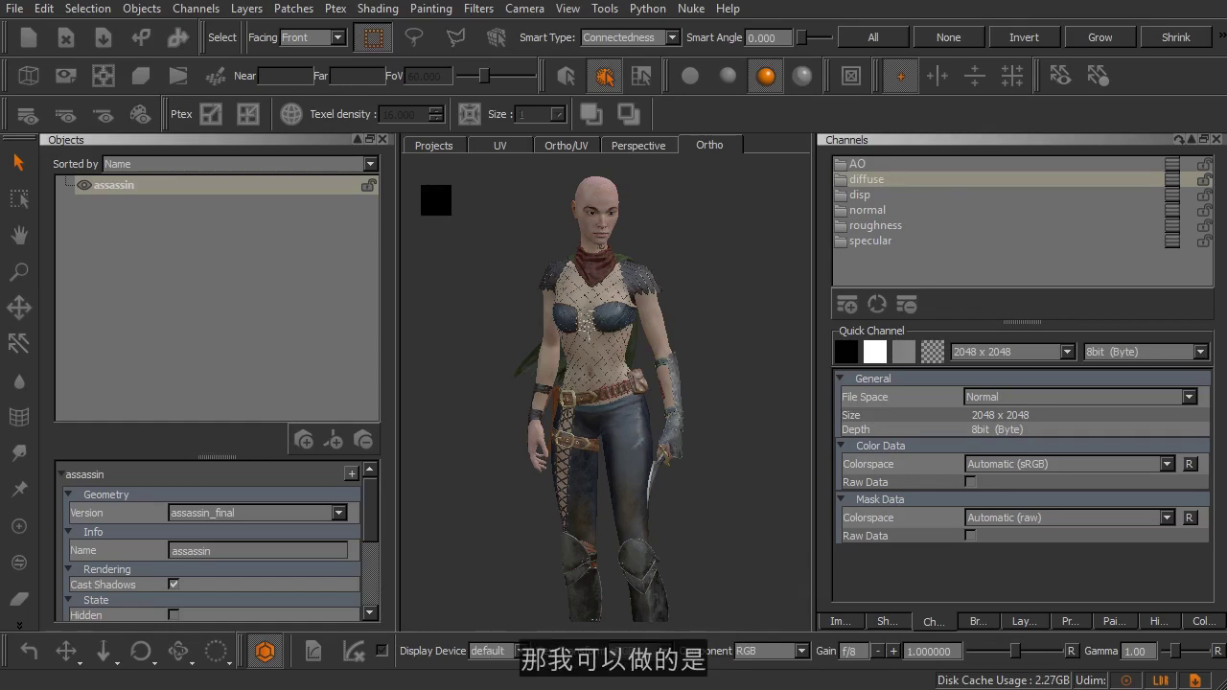
Close the current project, discarding its changes, and close the Objects palette
click(66, 37)
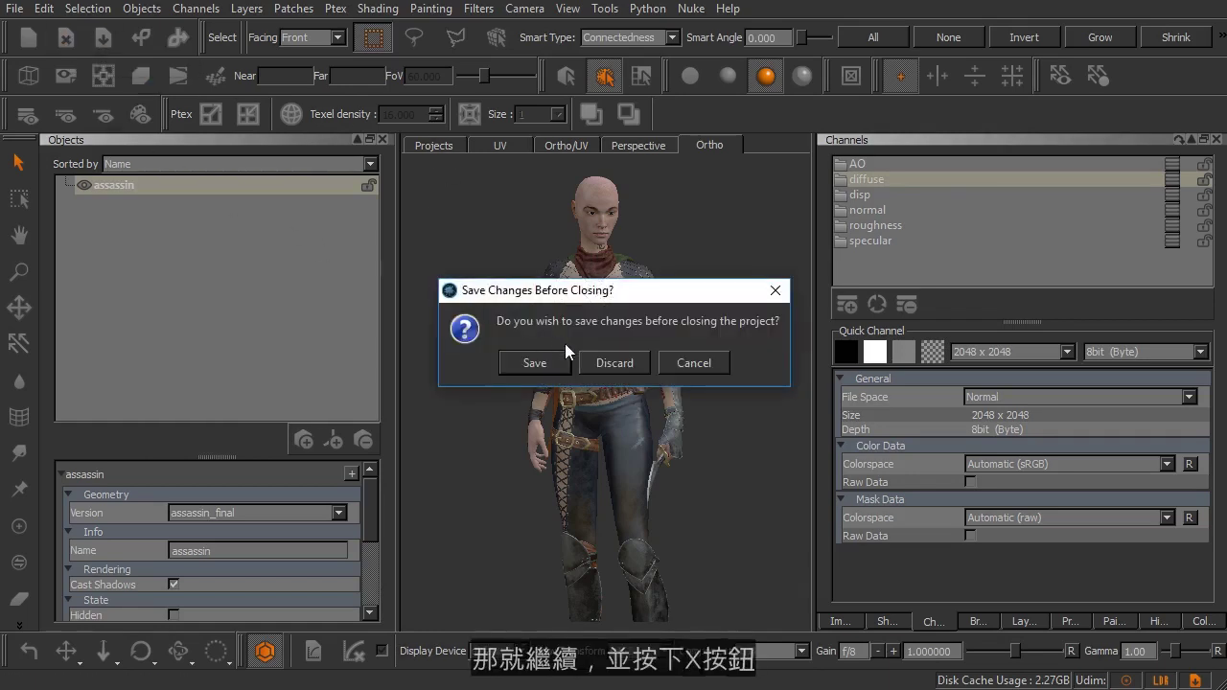
click(614, 362)
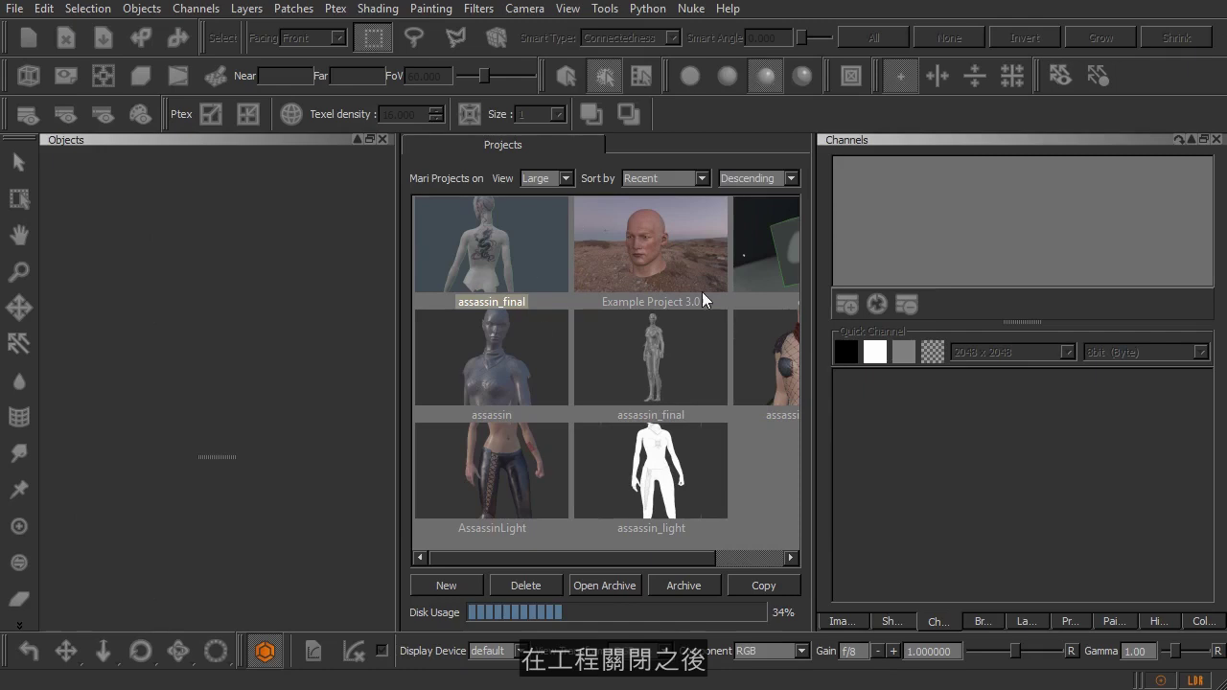
click(382, 139)
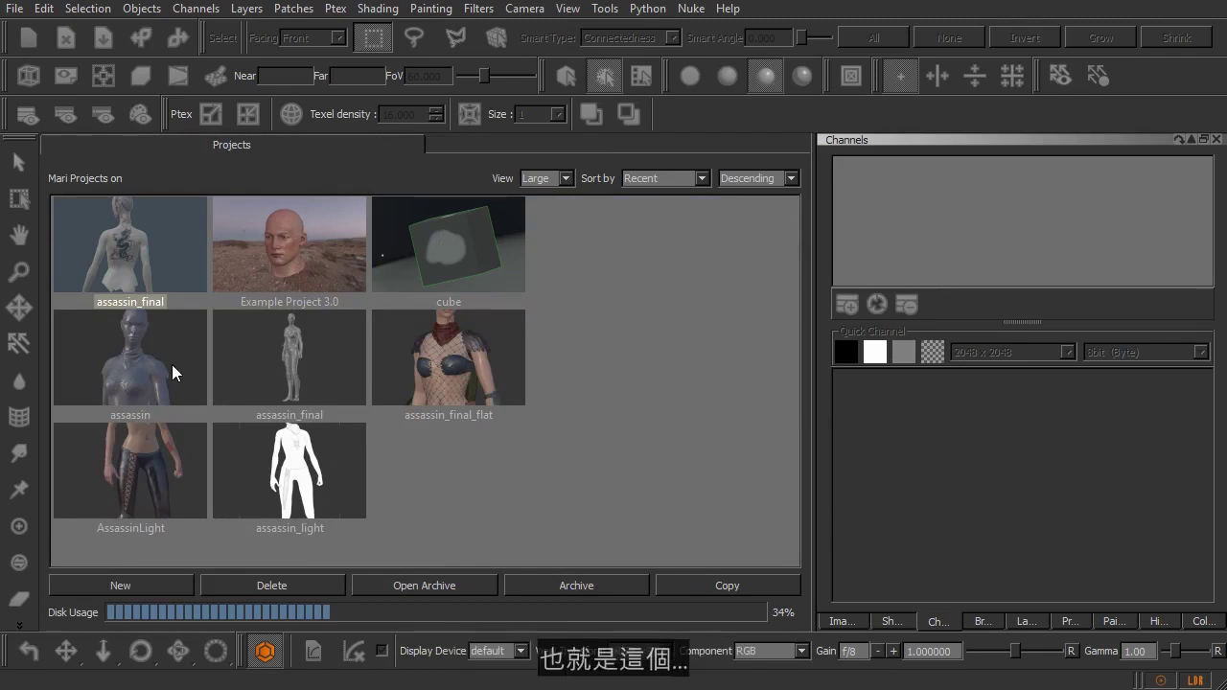
Open the project named assassin from the project list
click(191, 389)
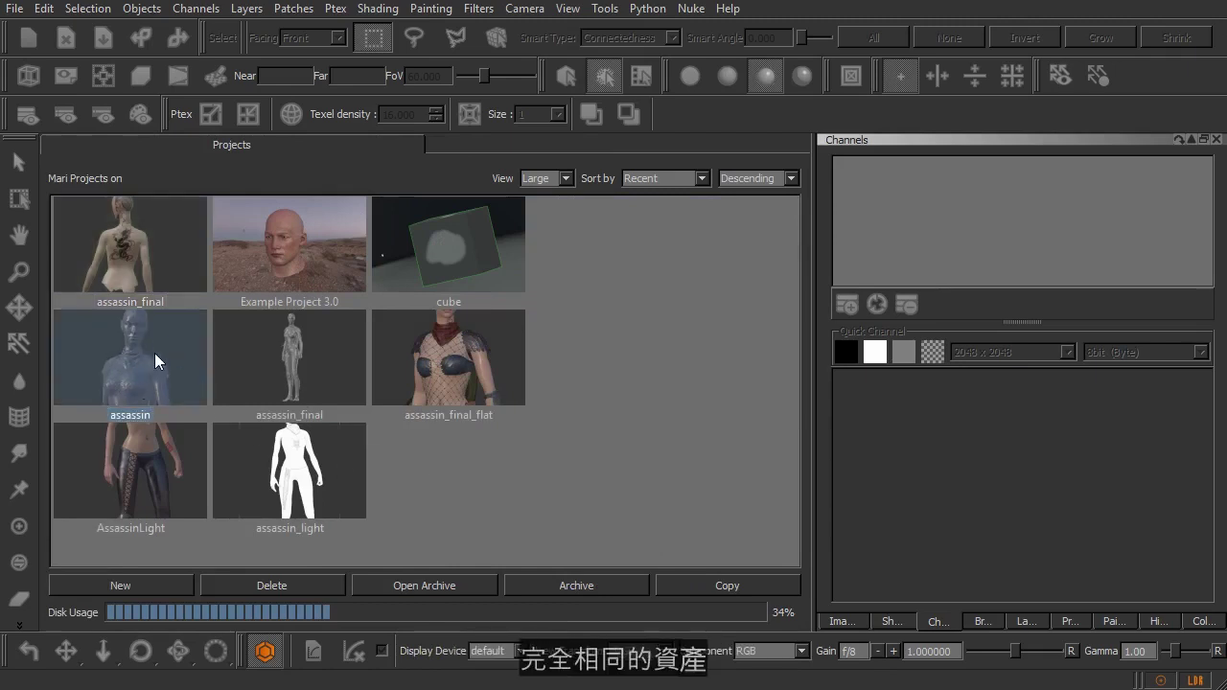
double_click(141, 326)
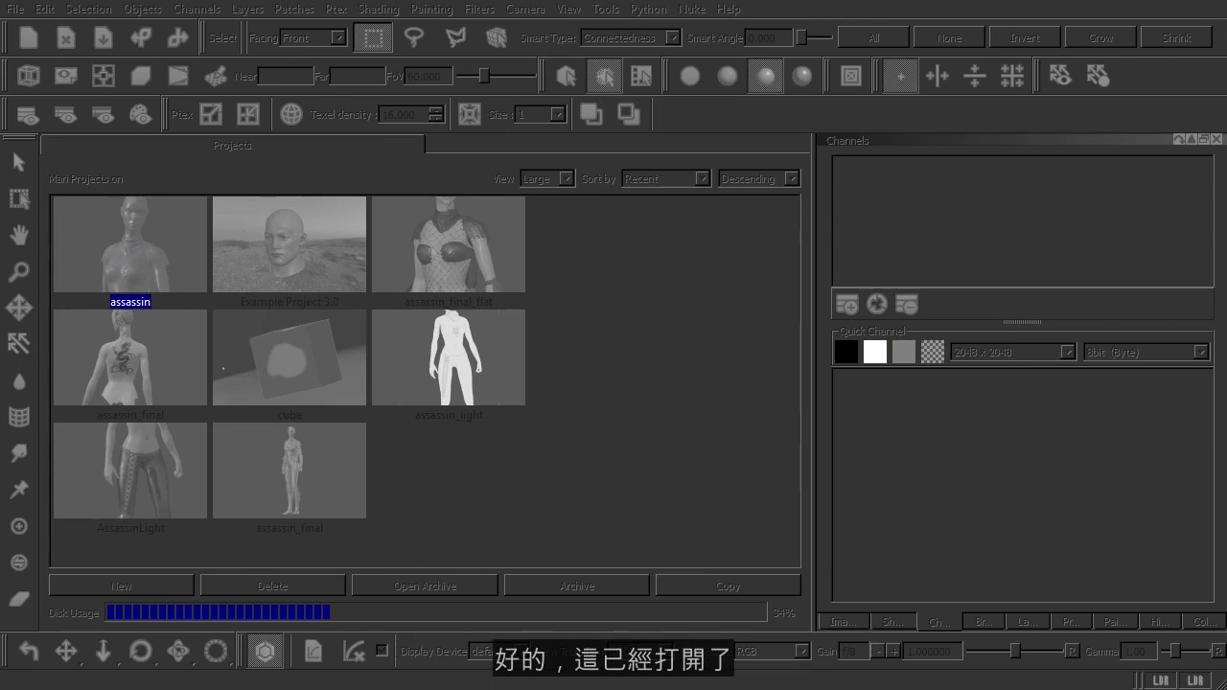
Switch to File Explorer and inspect the images folder inside the exported assassin_final session folder
drag(0, 122, 361, 127)
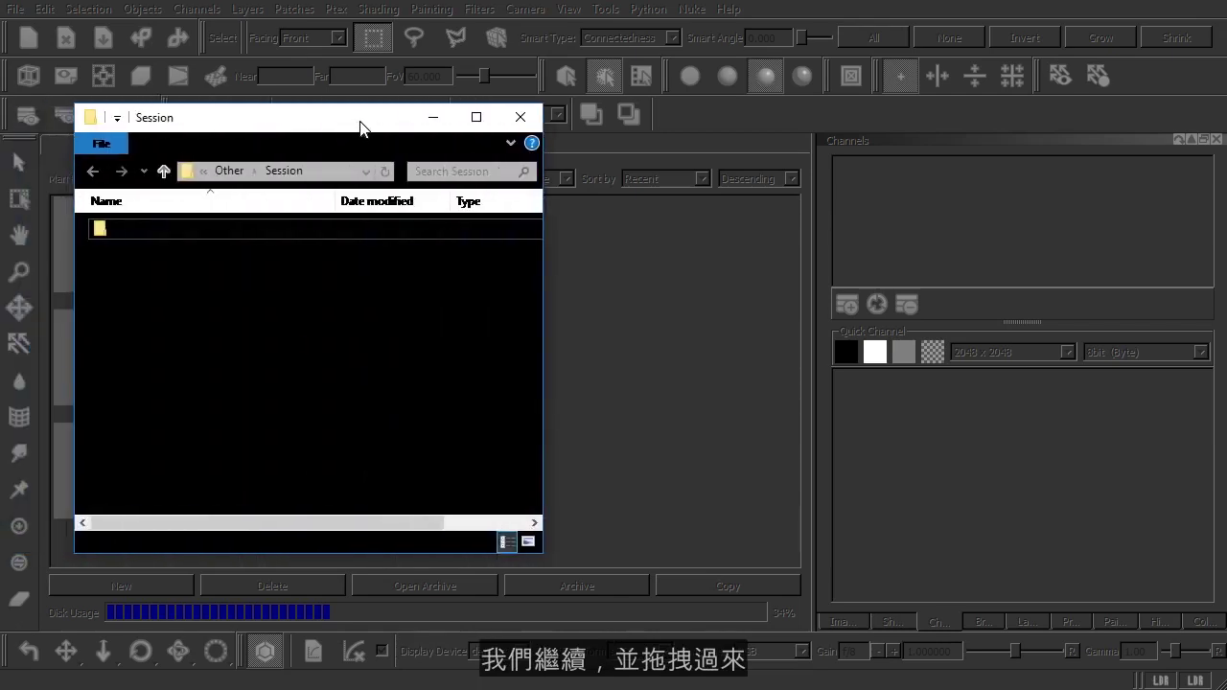
double_click(180, 234)
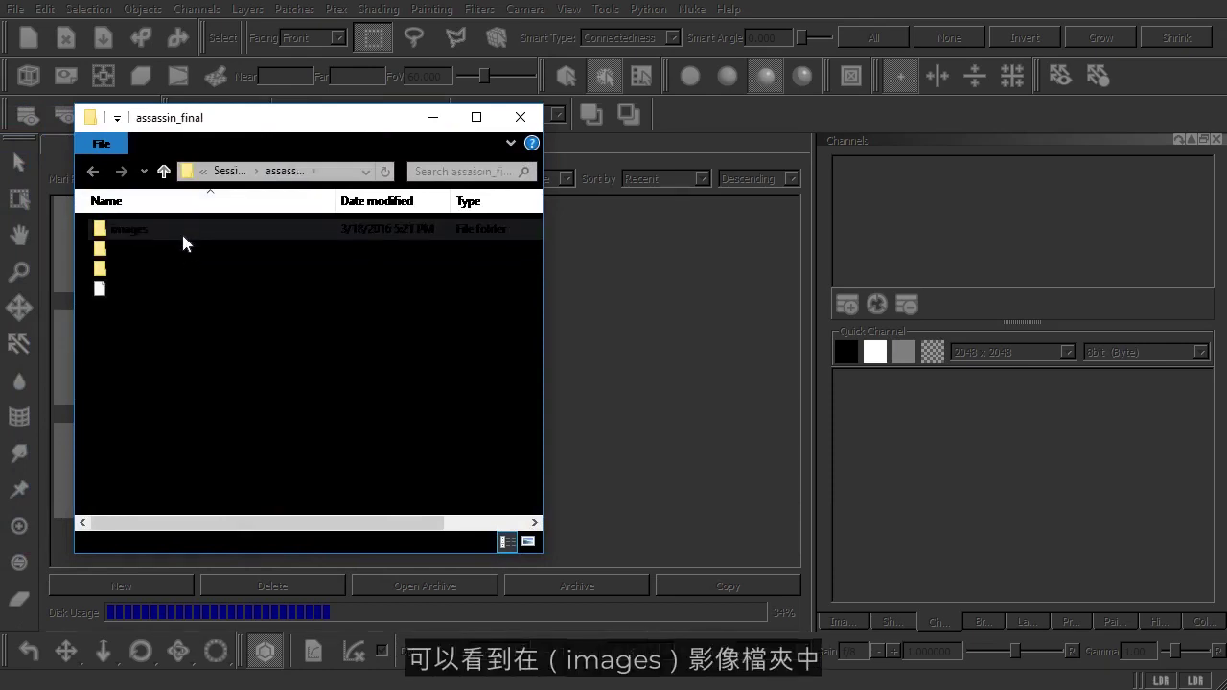
double_click(181, 231)
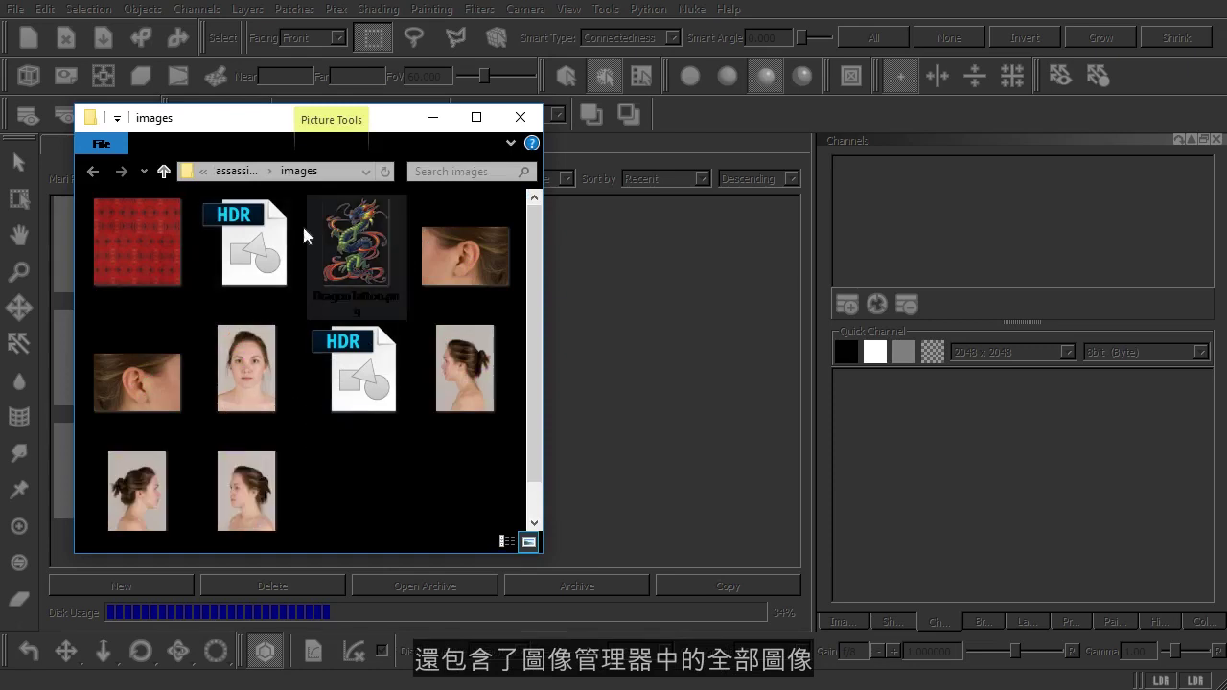
Inspect the projectors and textures folders of the exported session, return to the assassin_final folder, and move the File Explorer window out of the way
click(245, 173)
double_click(190, 248)
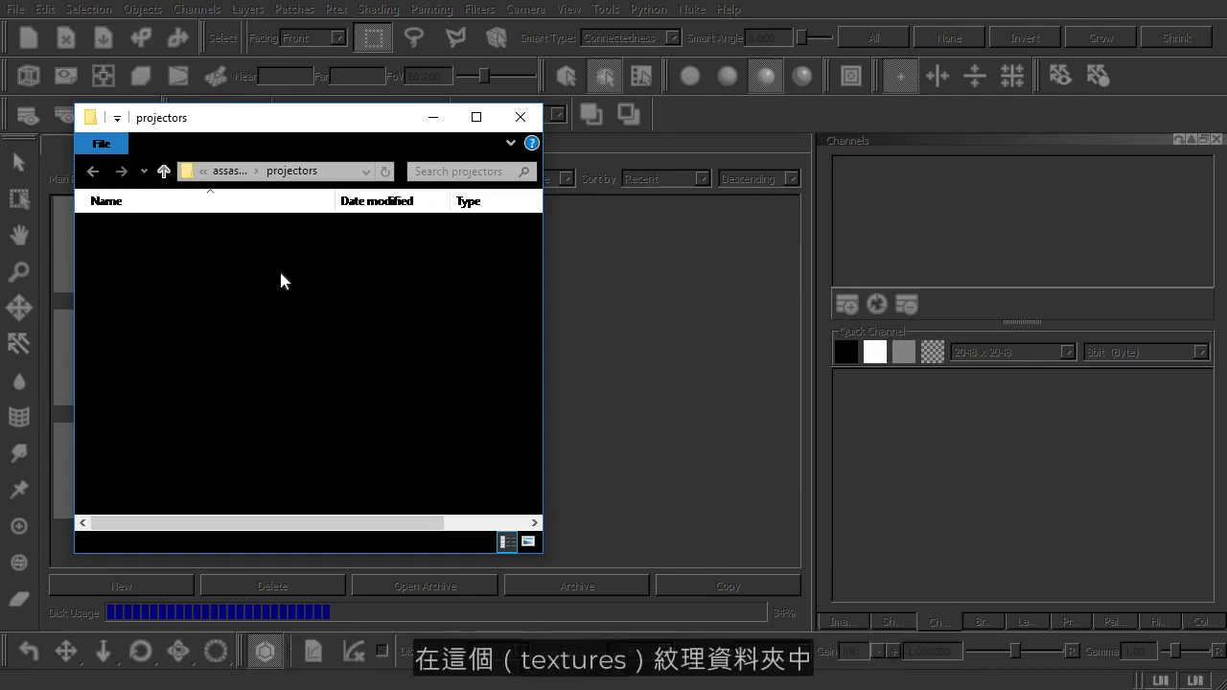
click(230, 171)
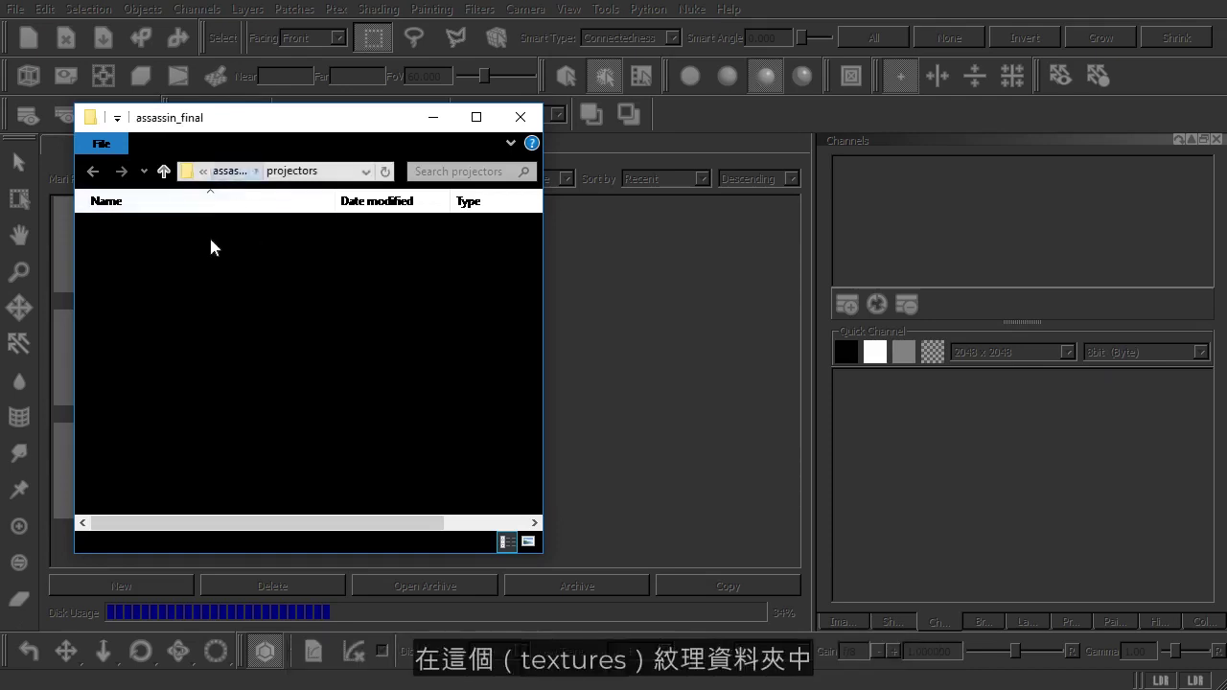
double_click(172, 272)
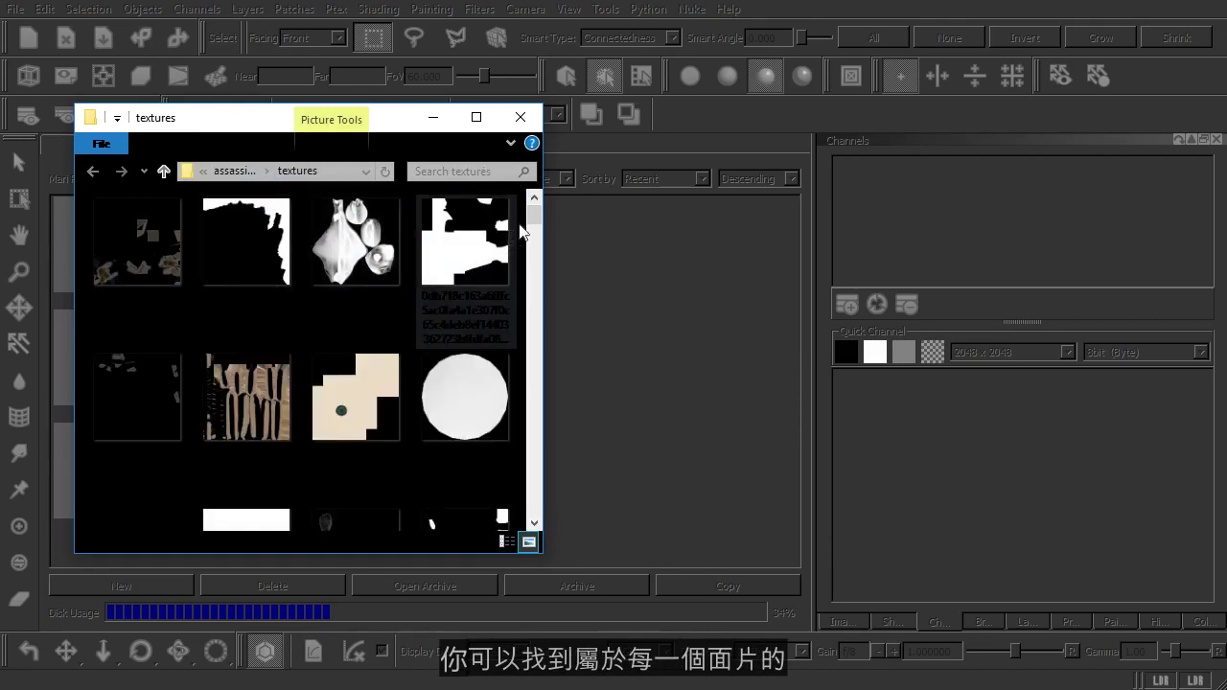
mouse_move(531, 215)
mouse_down()
mouse_move(537, 259)
mouse_move(537, 209)
mouse_up()
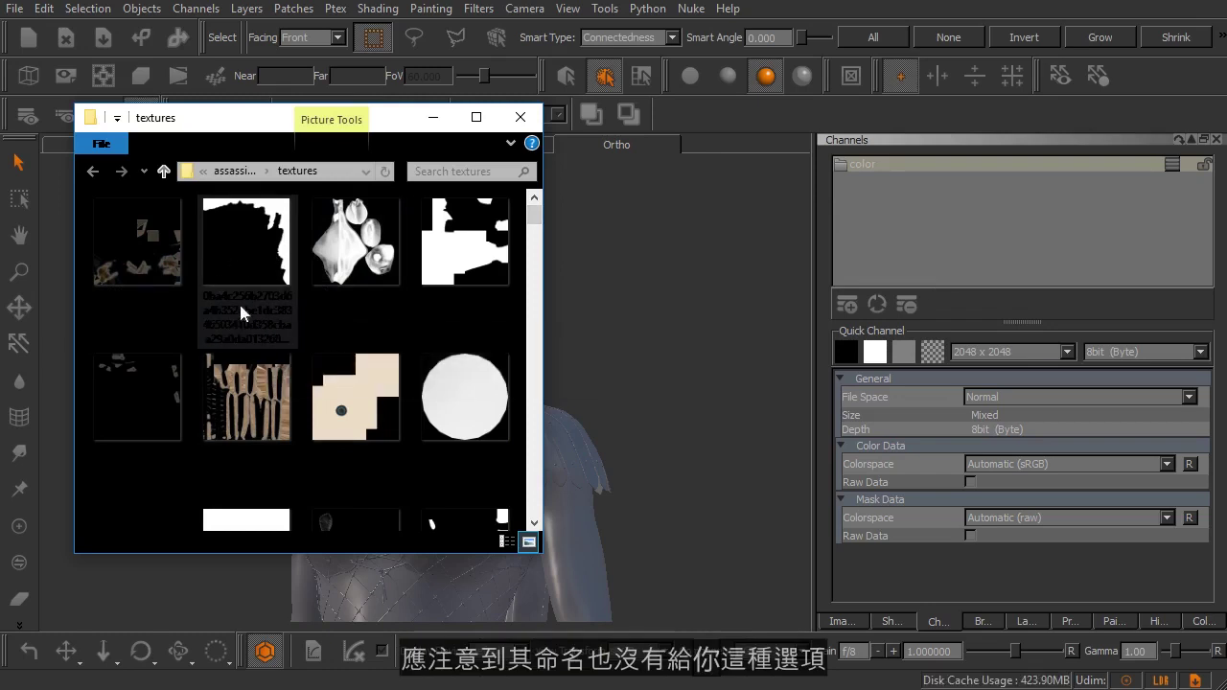
click(233, 171)
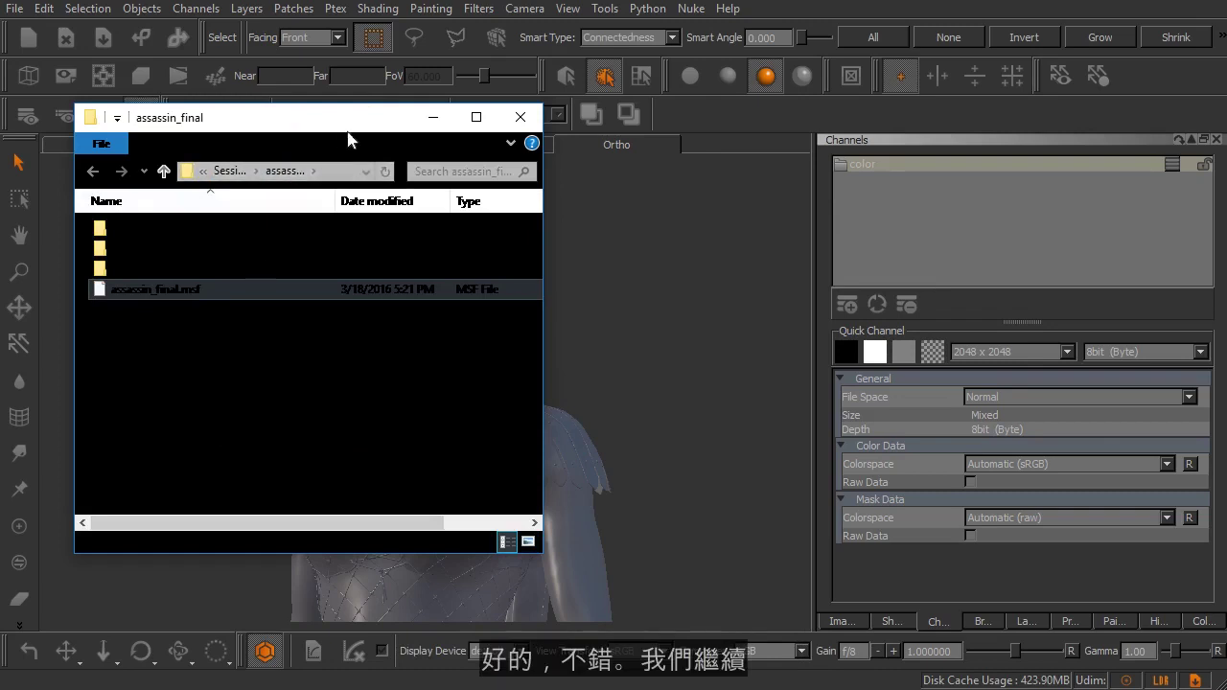
drag(350, 144, 0, 105)
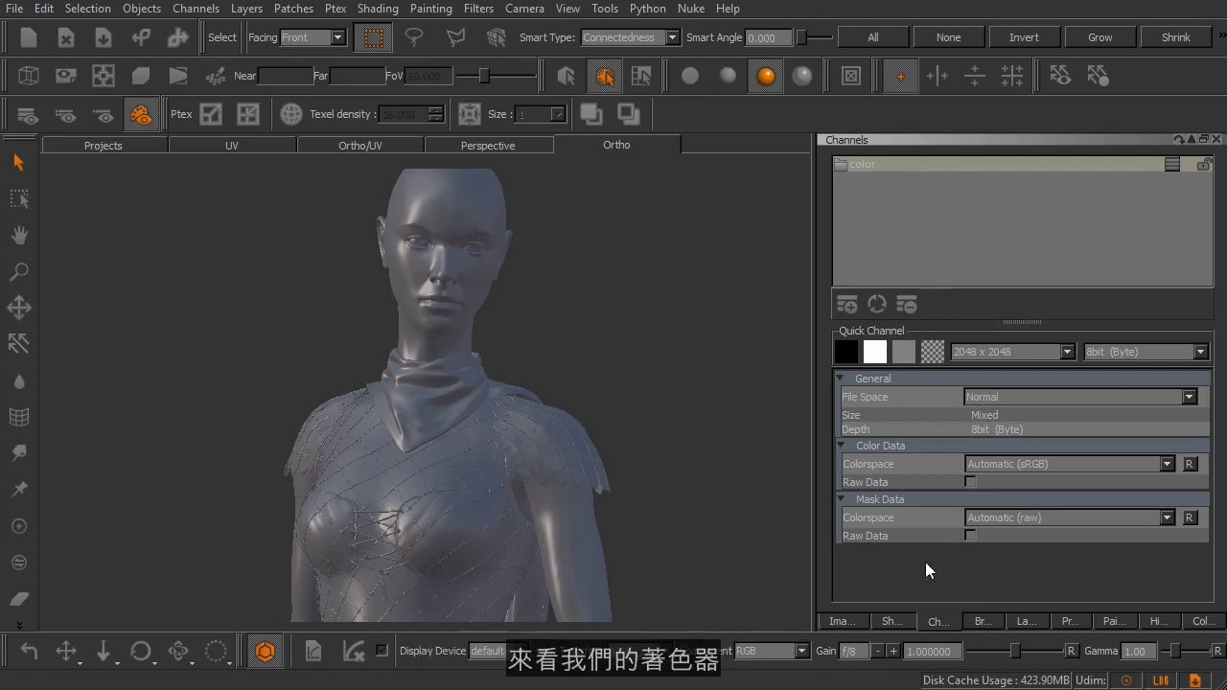
Check the project's shader list and its loaded geometry in the Objects palette, closing that palette when done
click(892, 620)
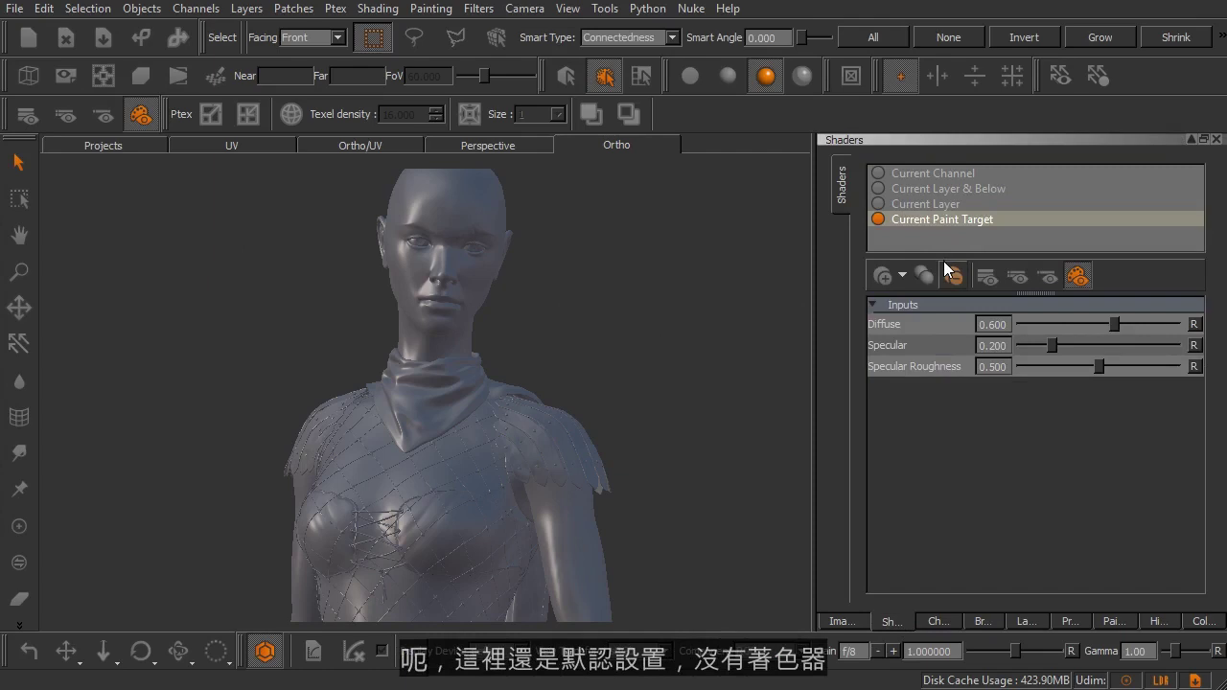
right_click(729, 116)
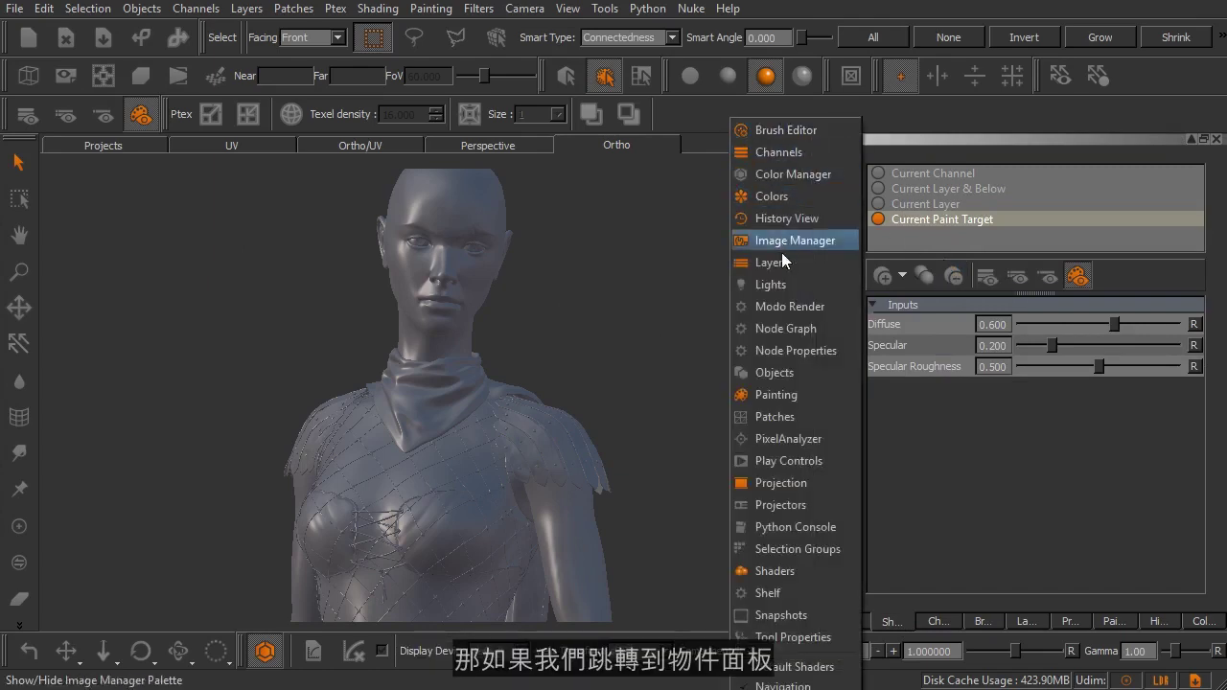
click(785, 372)
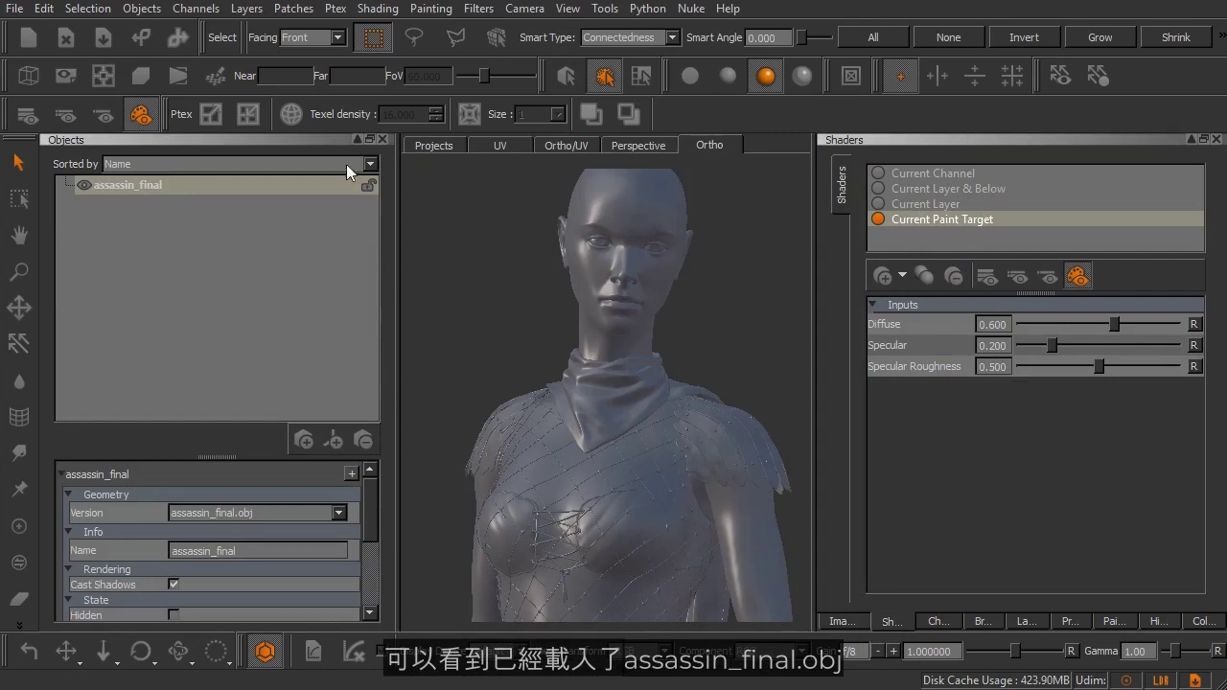
click(380, 139)
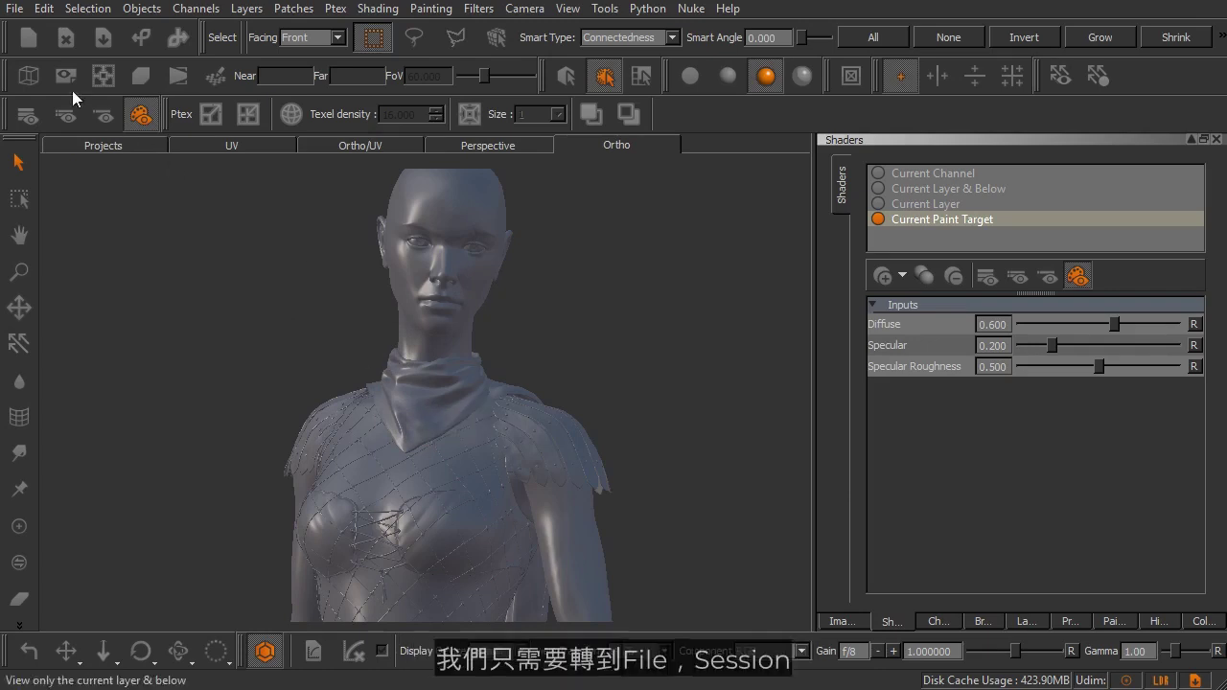
Review the import scope options for assassin_final.msf in the Import Session dialog, and cancel without importing
click(17, 9)
mouse_move(42, 82)
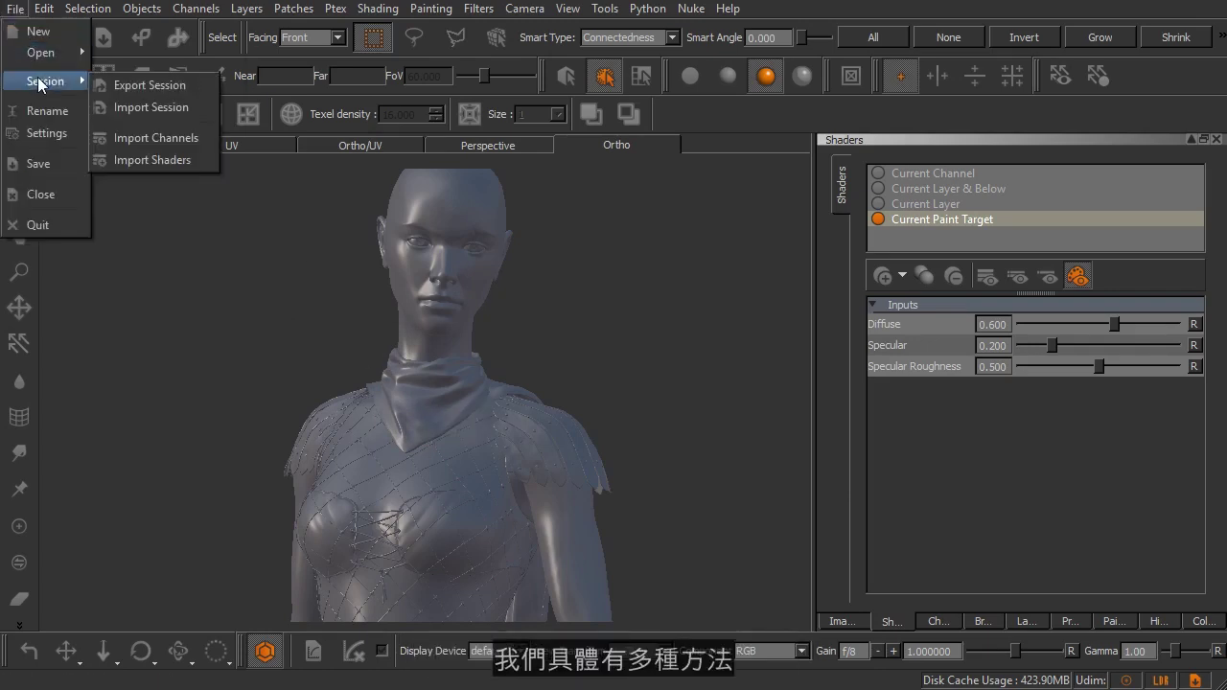
click(144, 106)
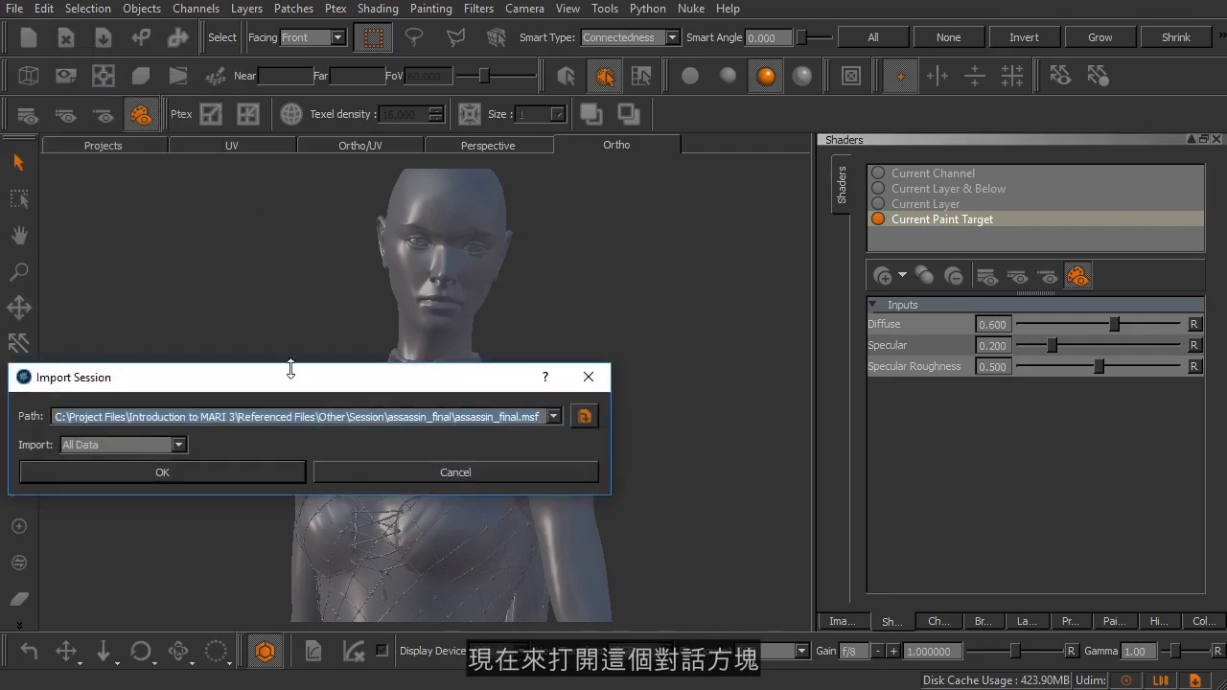
drag(293, 378, 457, 297)
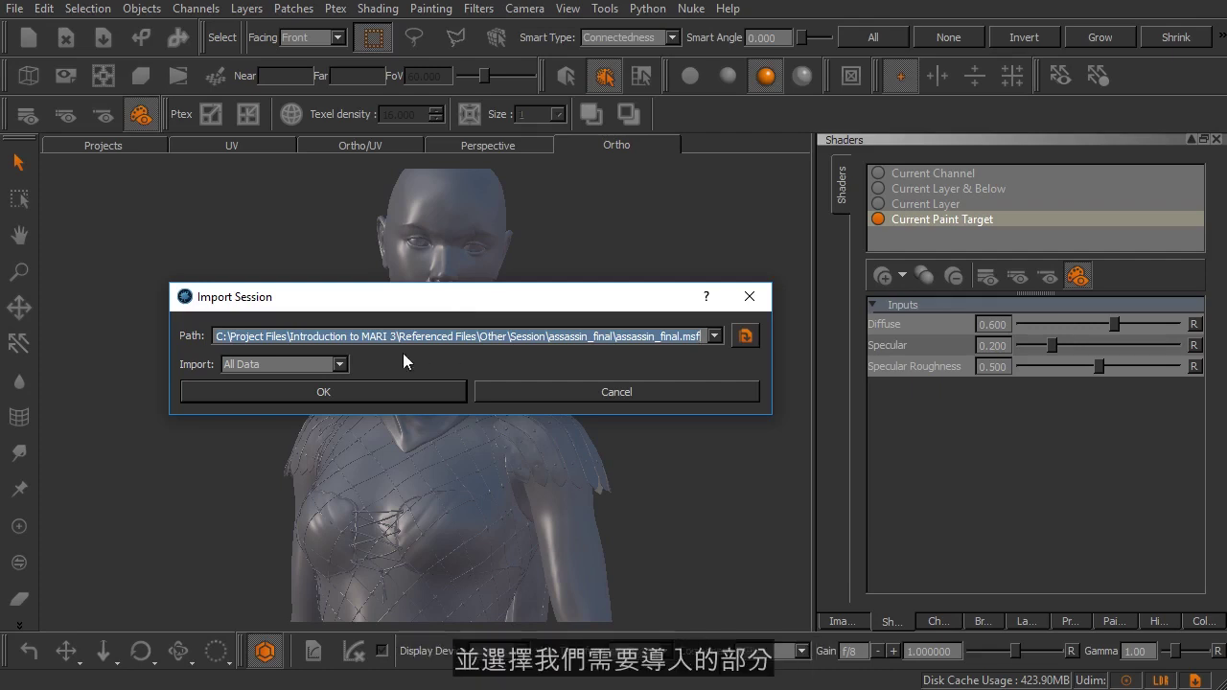
click(274, 364)
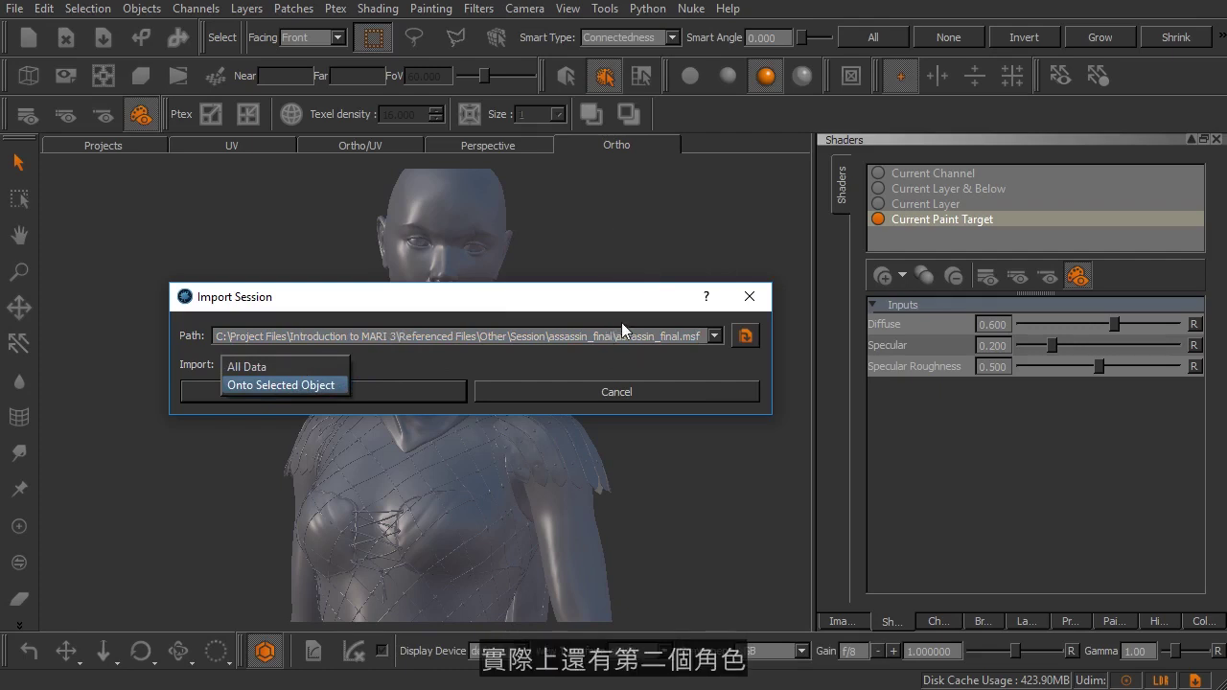
click(384, 364)
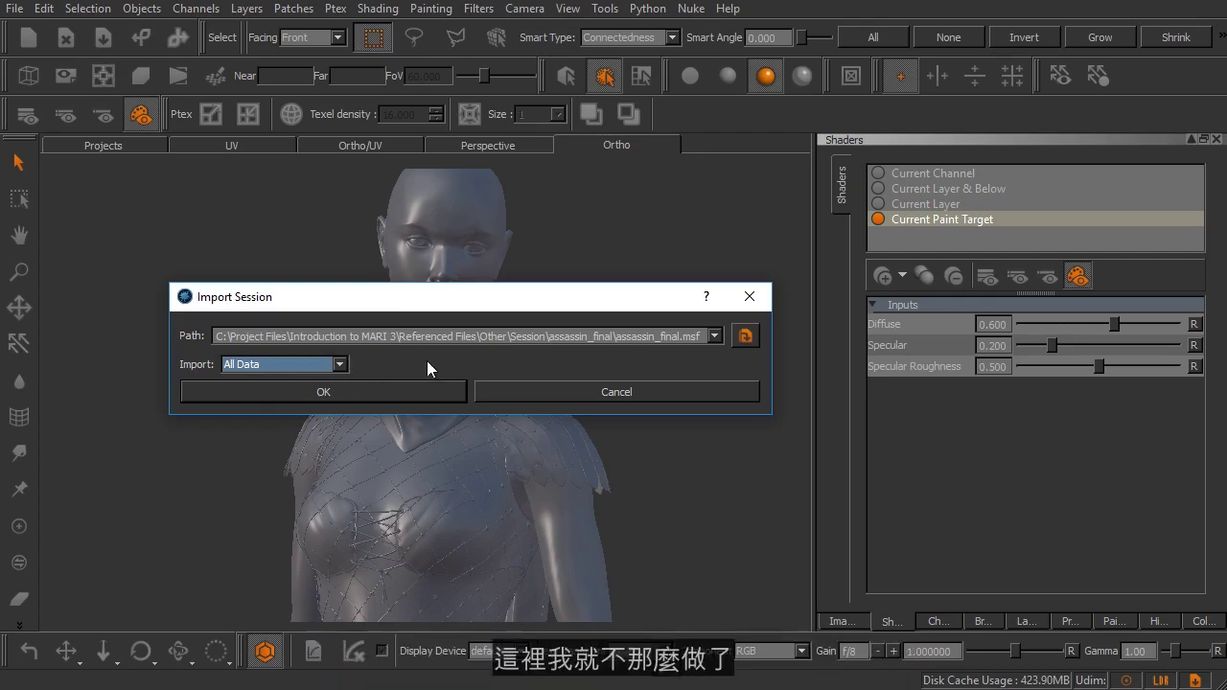
click(491, 394)
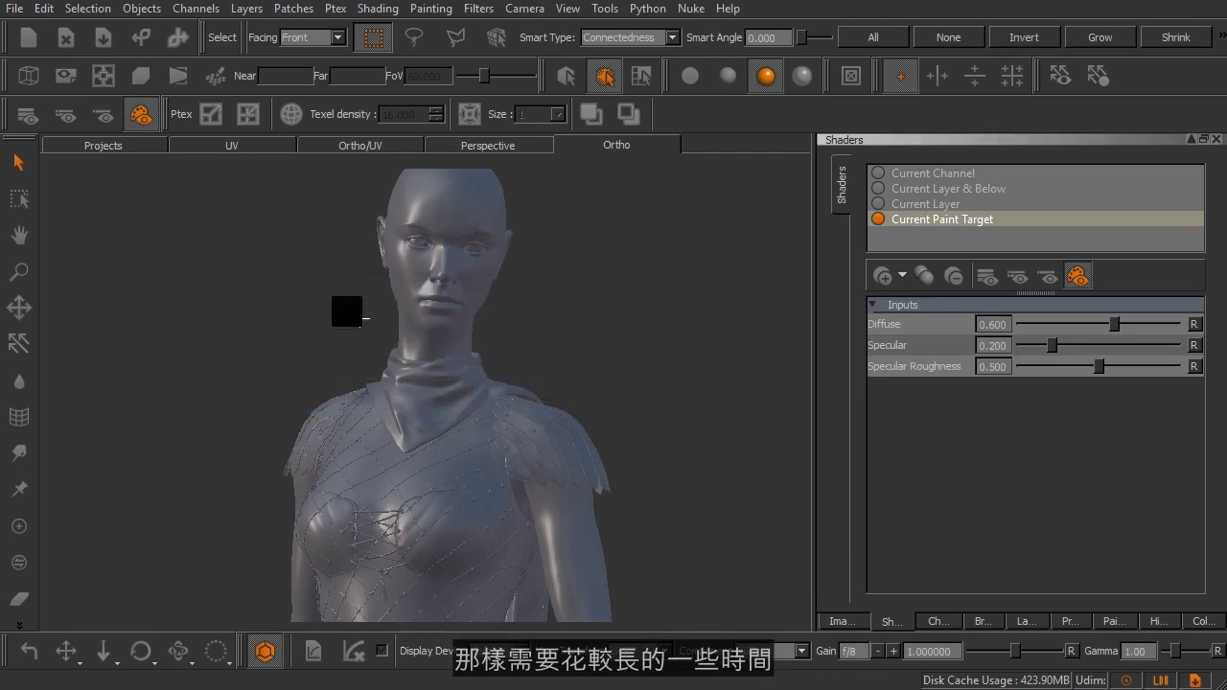
Start a channel import and set its source to assassin_final.msf in the exported Session\assassin_final folder
click(16, 9)
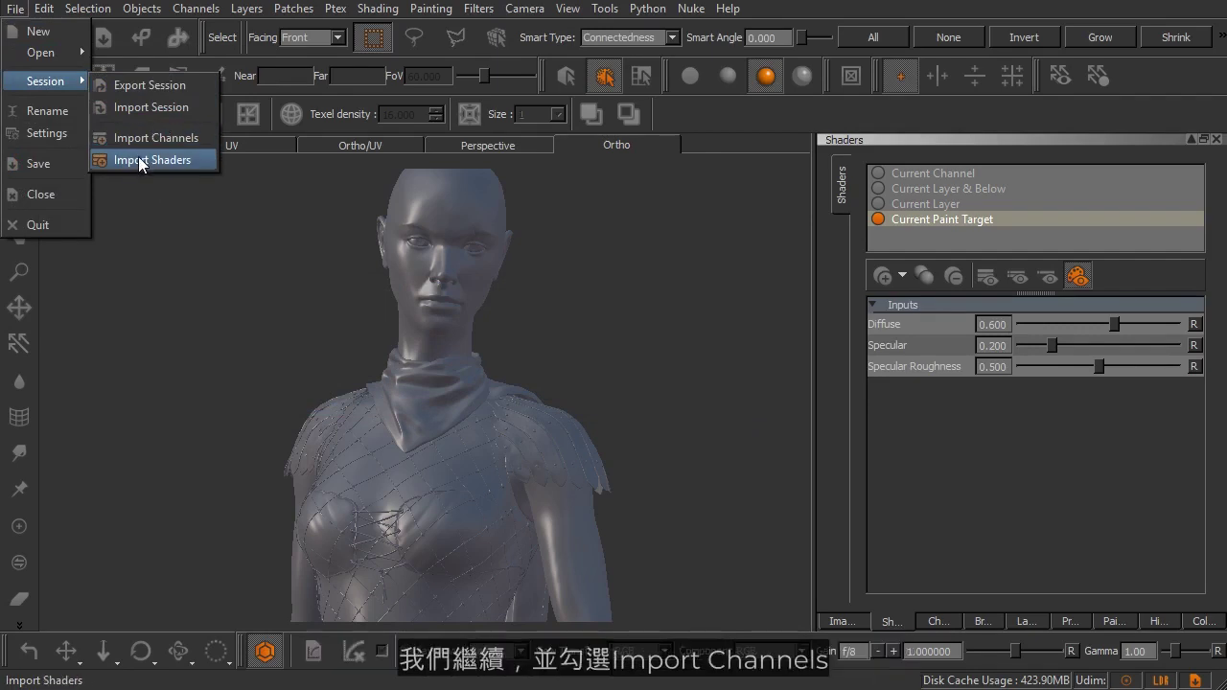
click(128, 134)
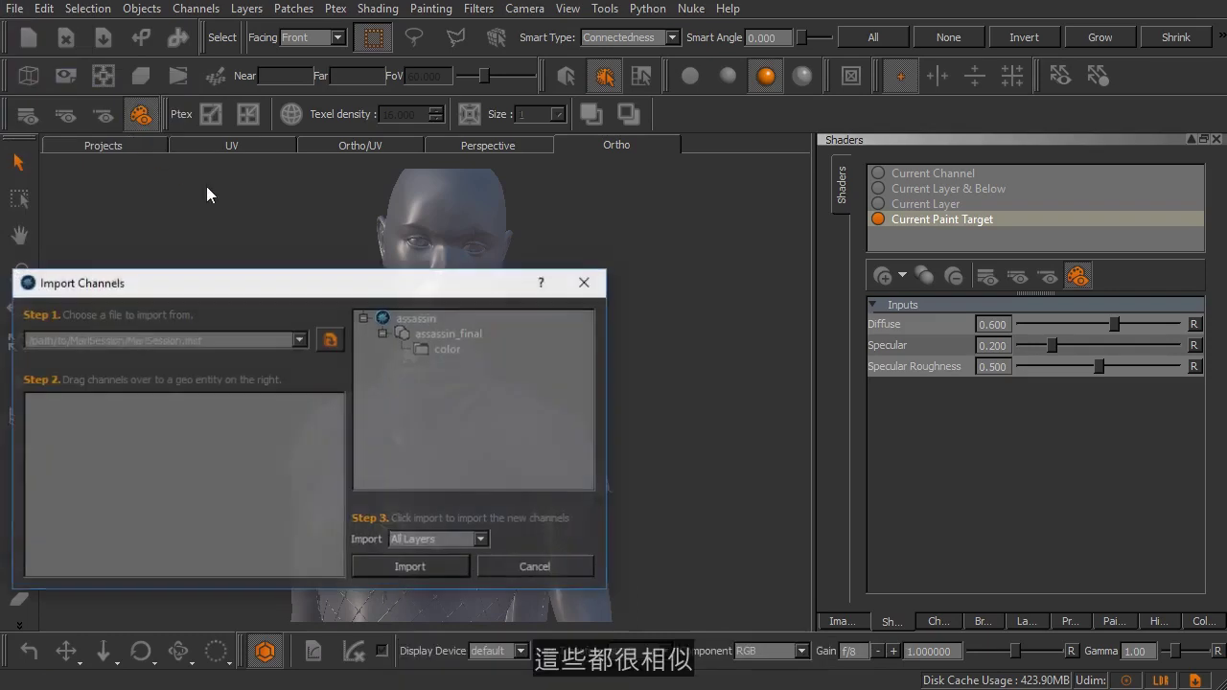
drag(246, 284, 331, 186)
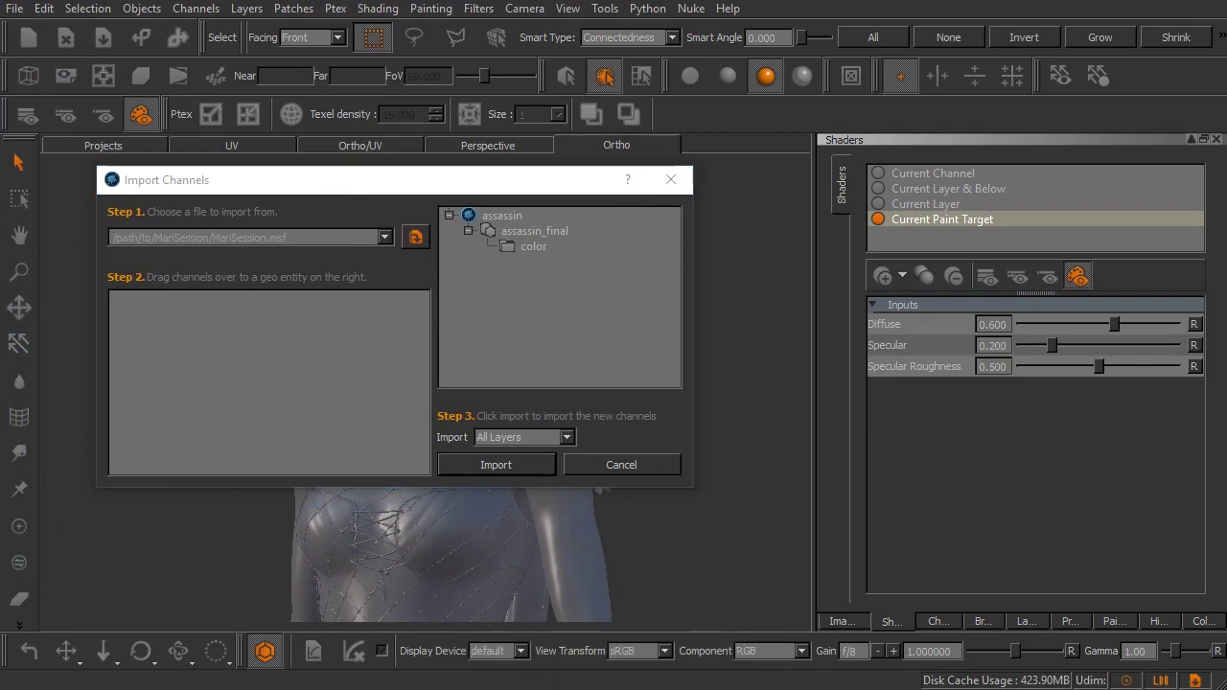
click(317, 241)
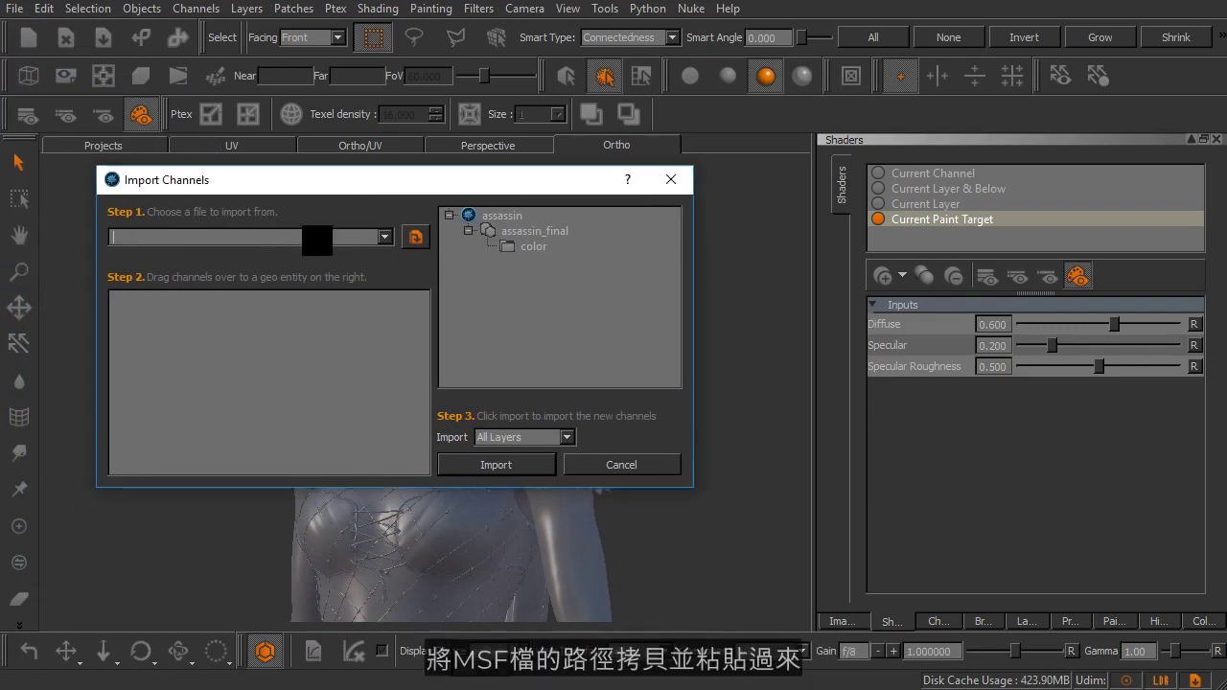
key(ctrl+v)
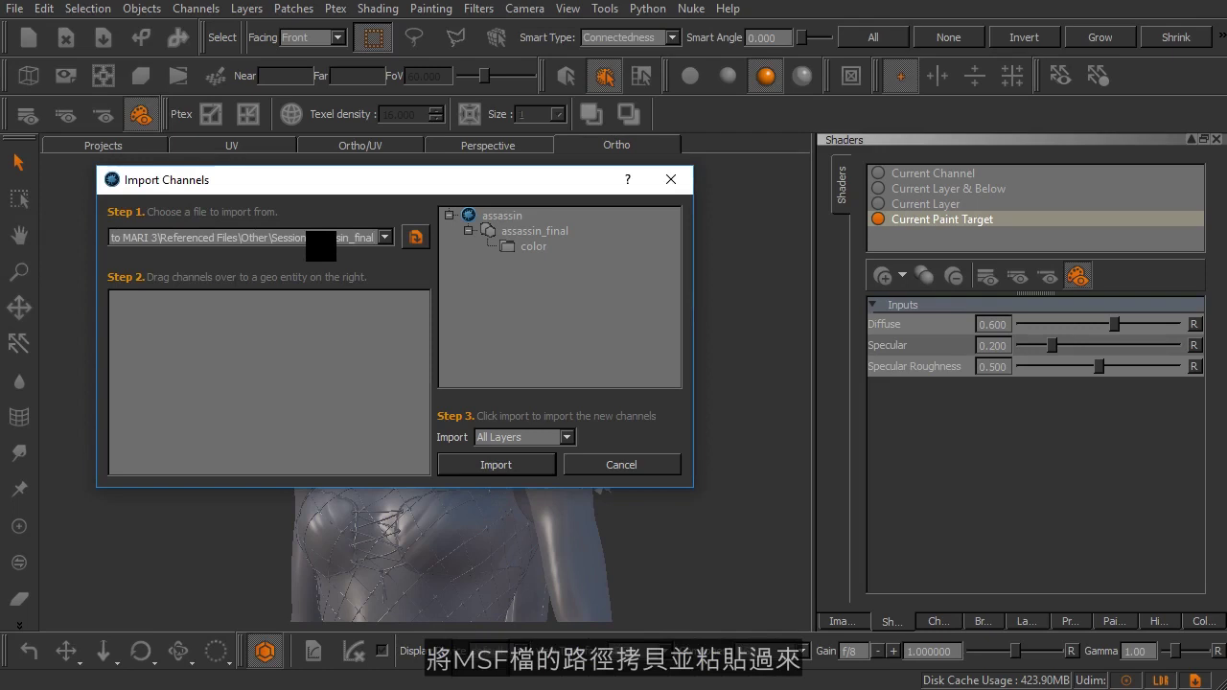
text(\assassin_final\assfinal.ms)
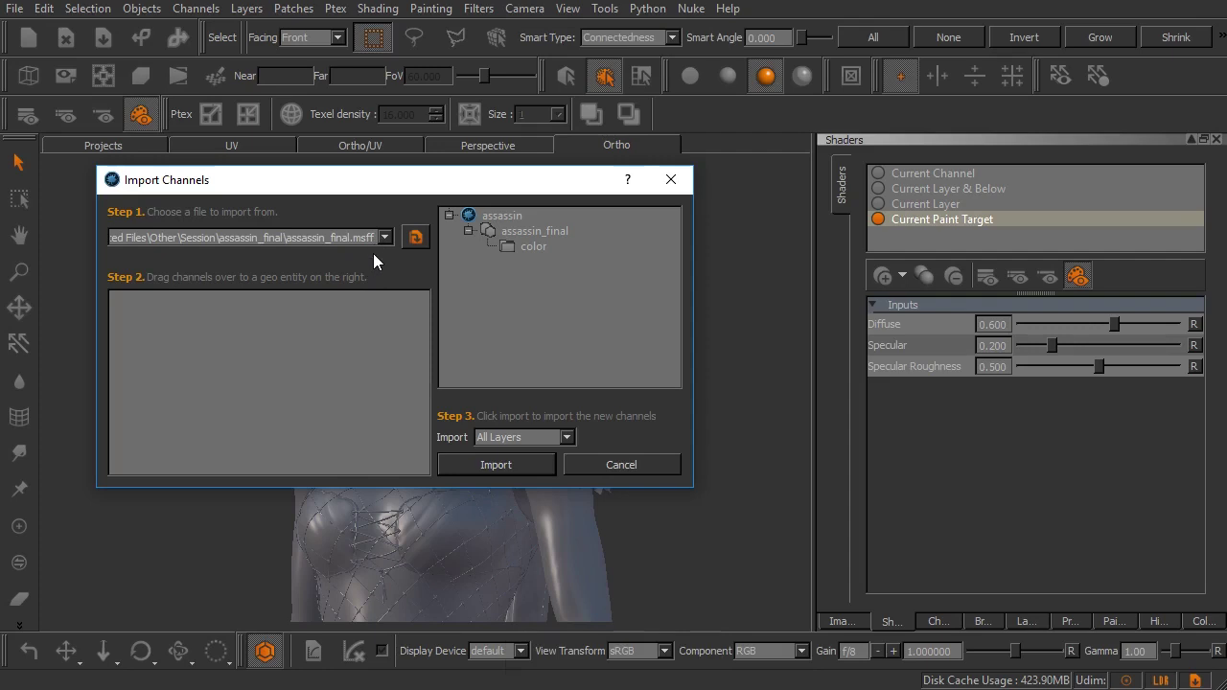
key(BackSpace)
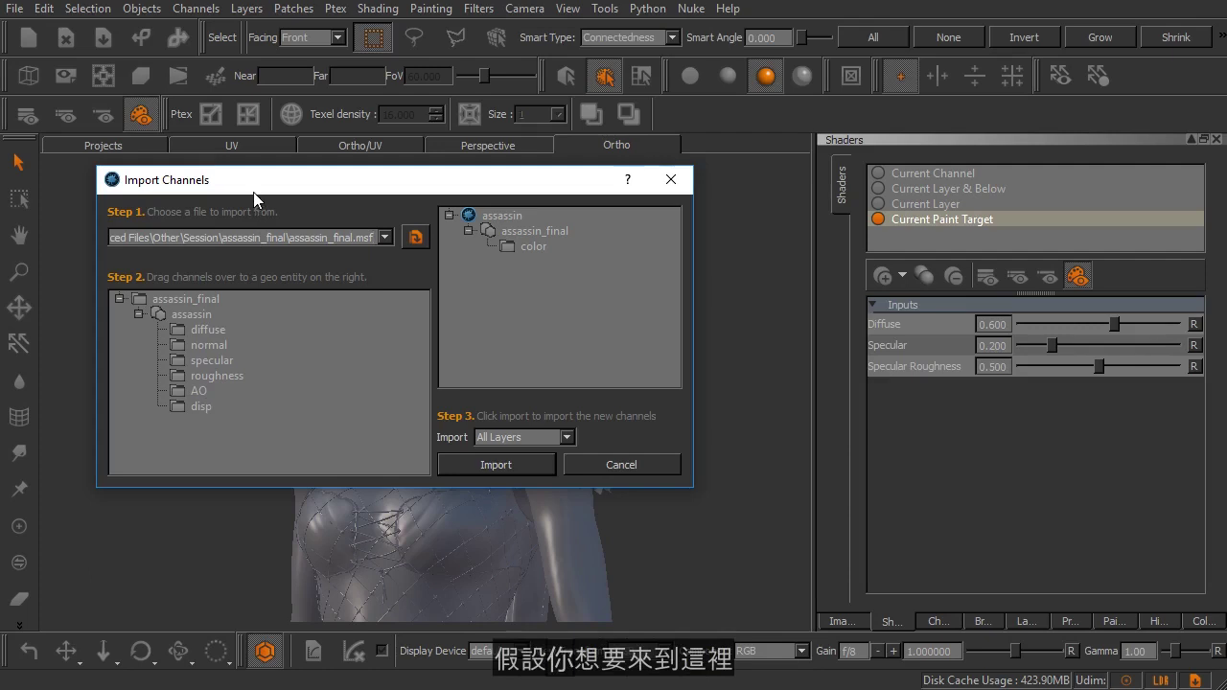
Import the session's roughness channel onto the assassin_final object with All Layers, and close the import dialog
drag(253, 191, 708, 224)
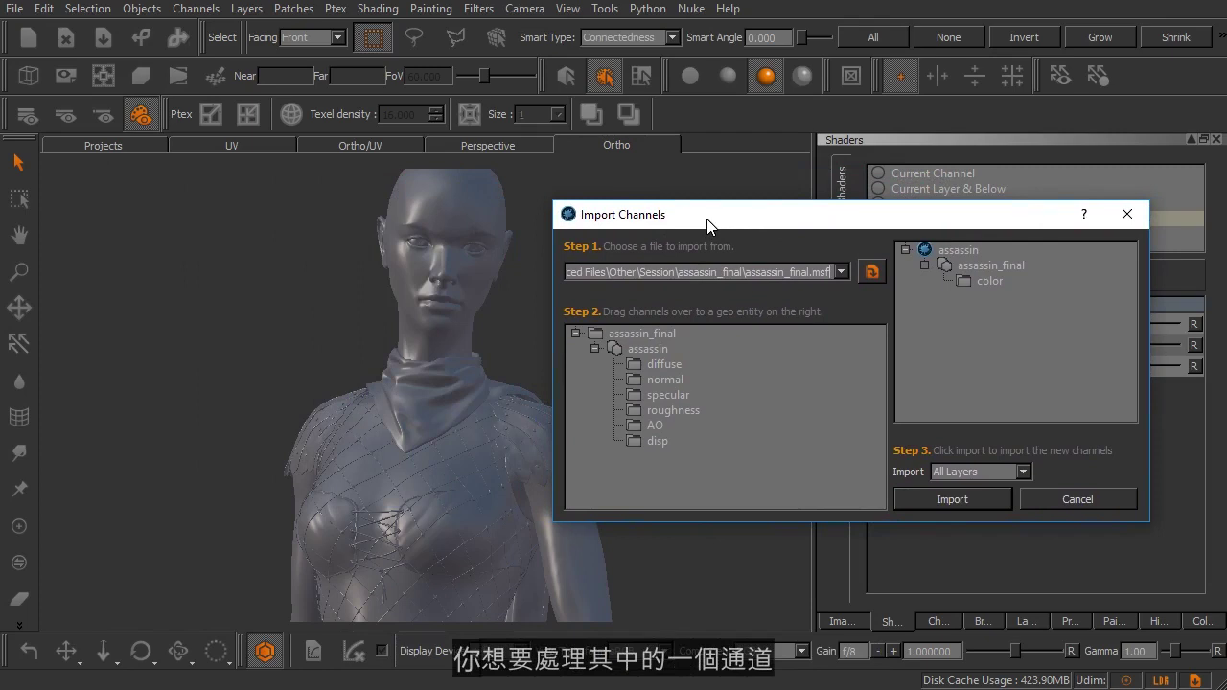
drag(707, 225, 378, 213)
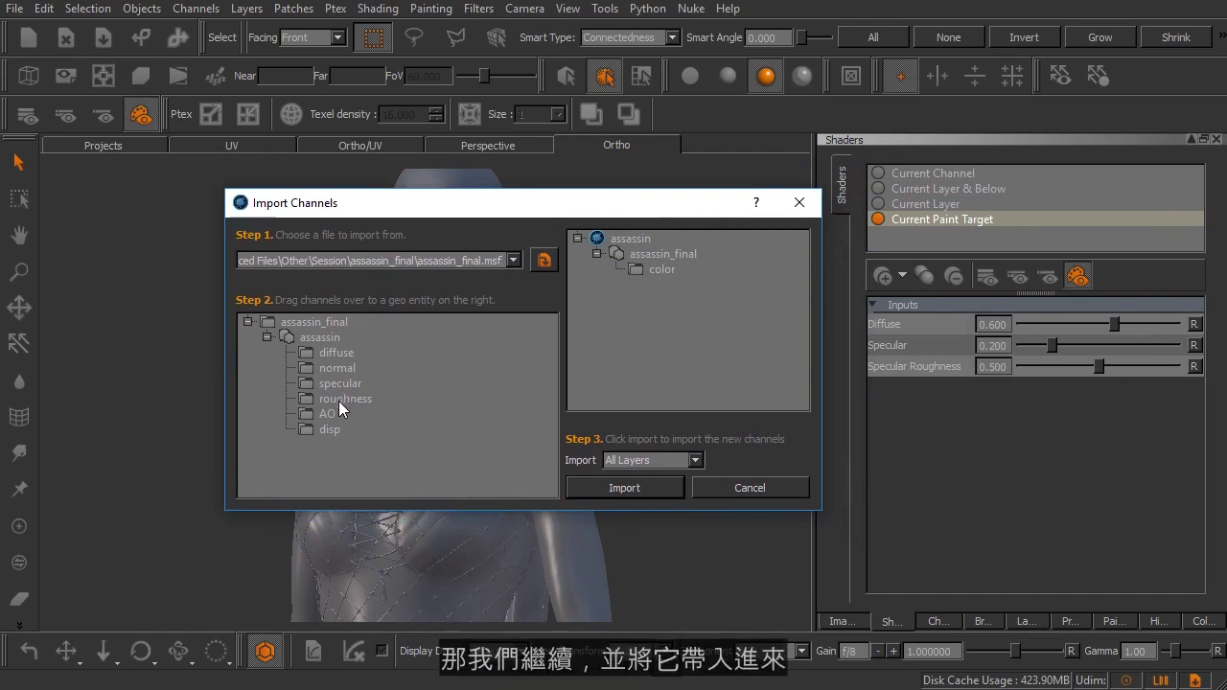
drag(341, 400, 684, 324)
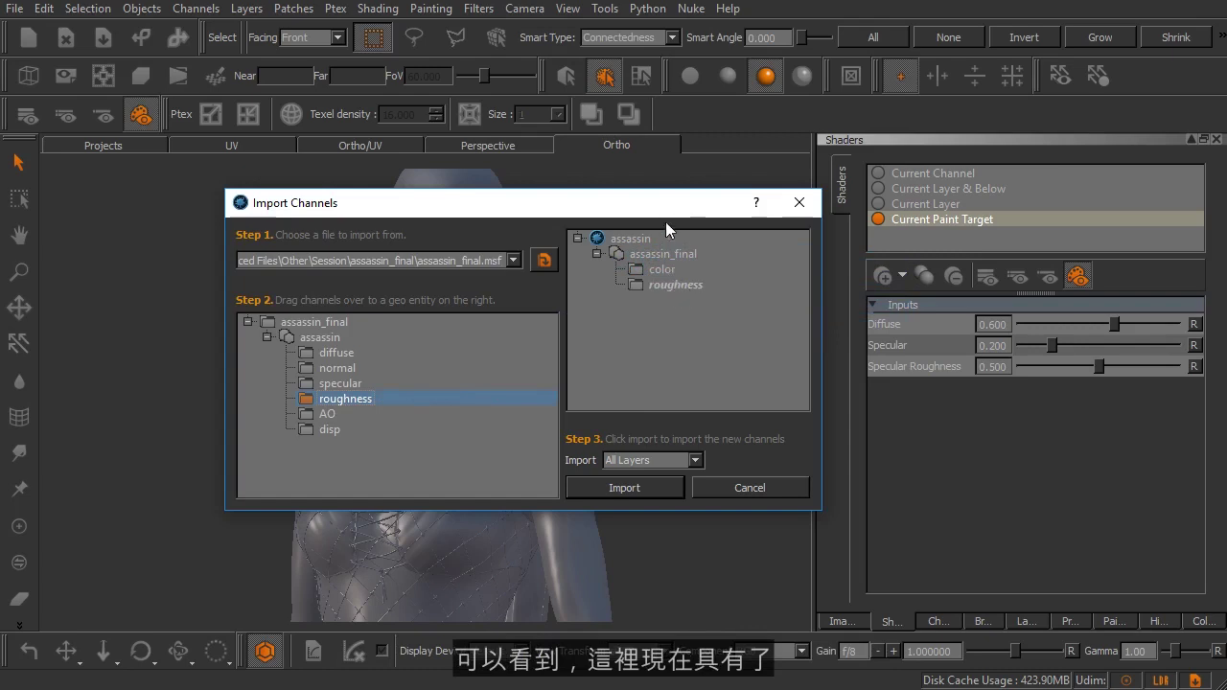
drag(665, 211, 599, 191)
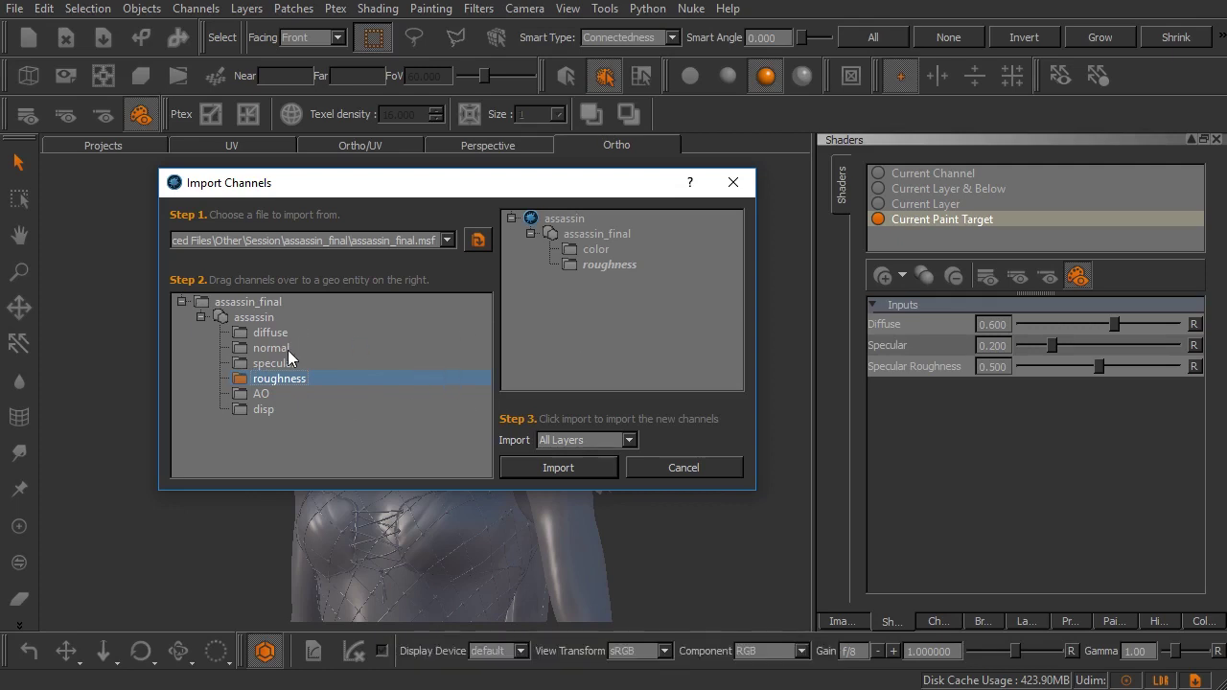
click(555, 441)
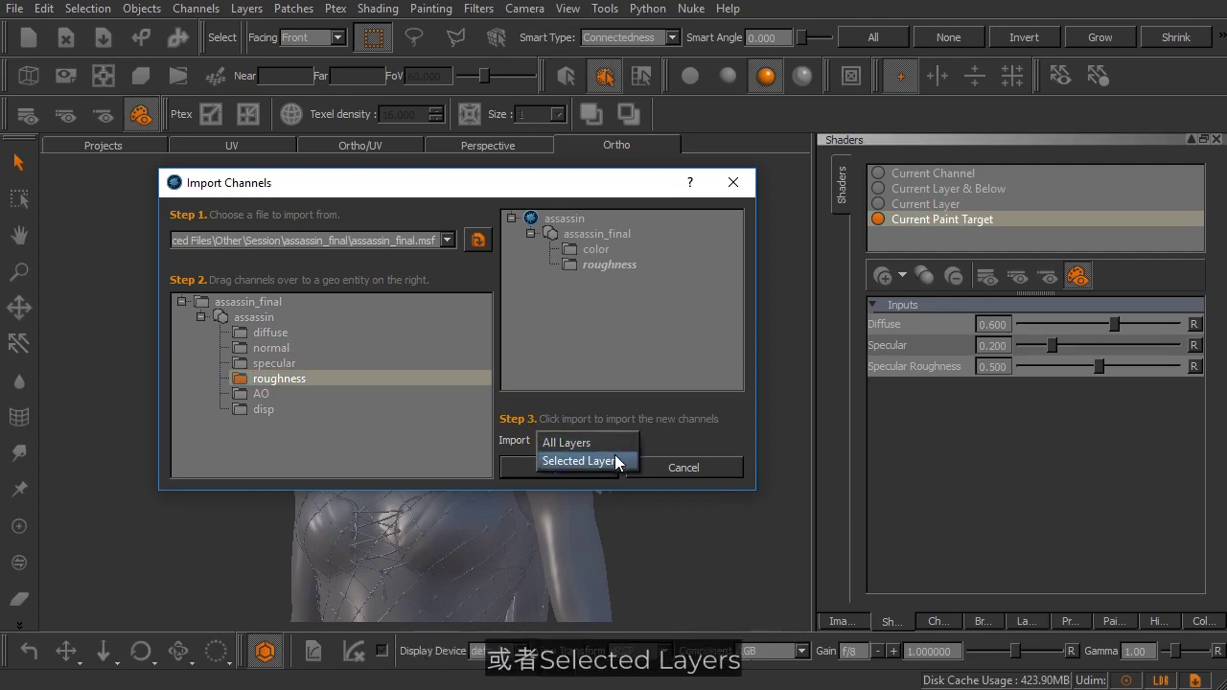
click(636, 440)
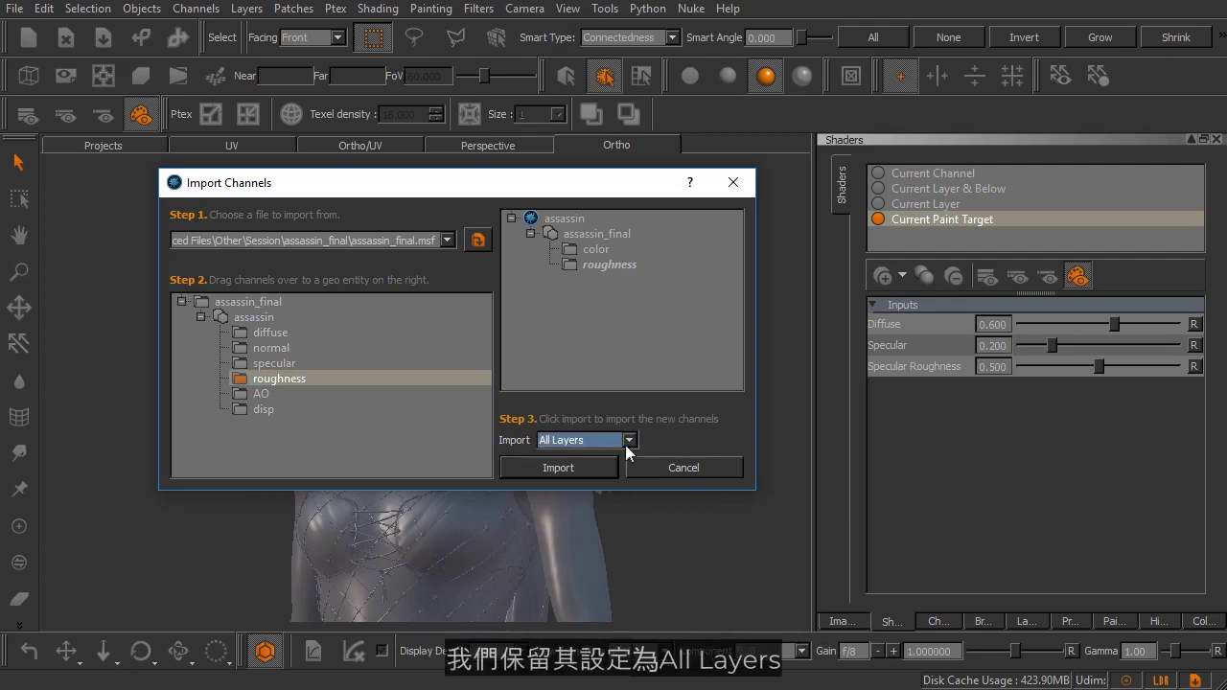
click(537, 466)
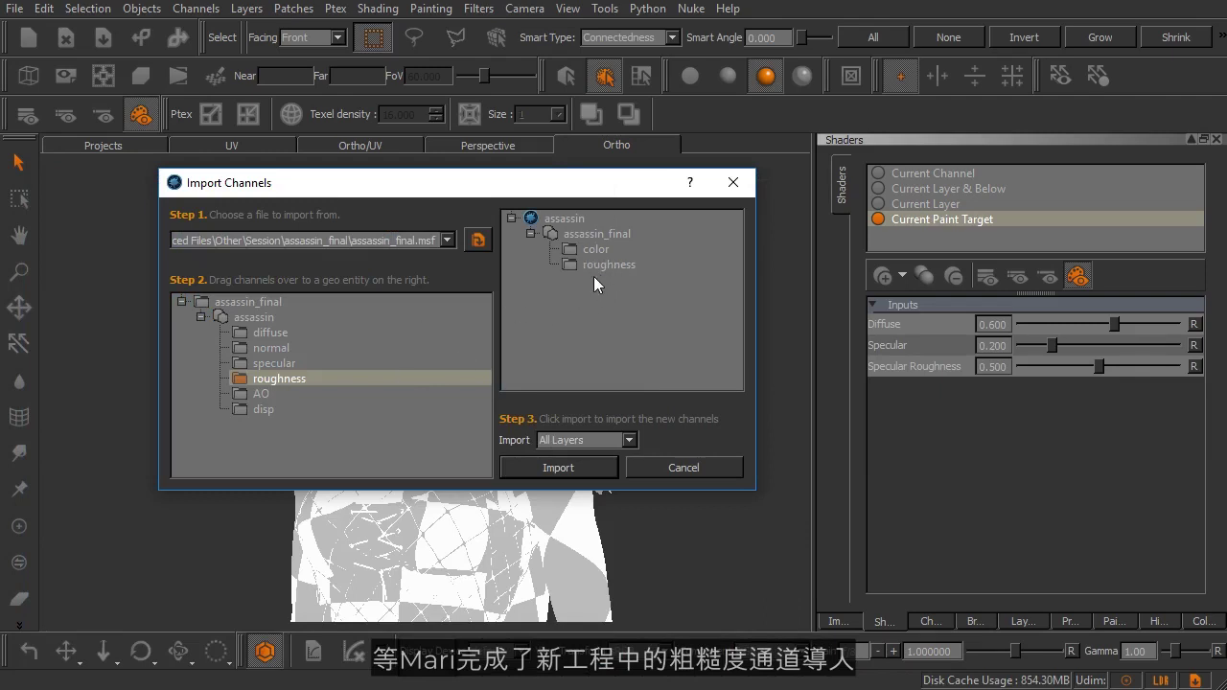
click(656, 469)
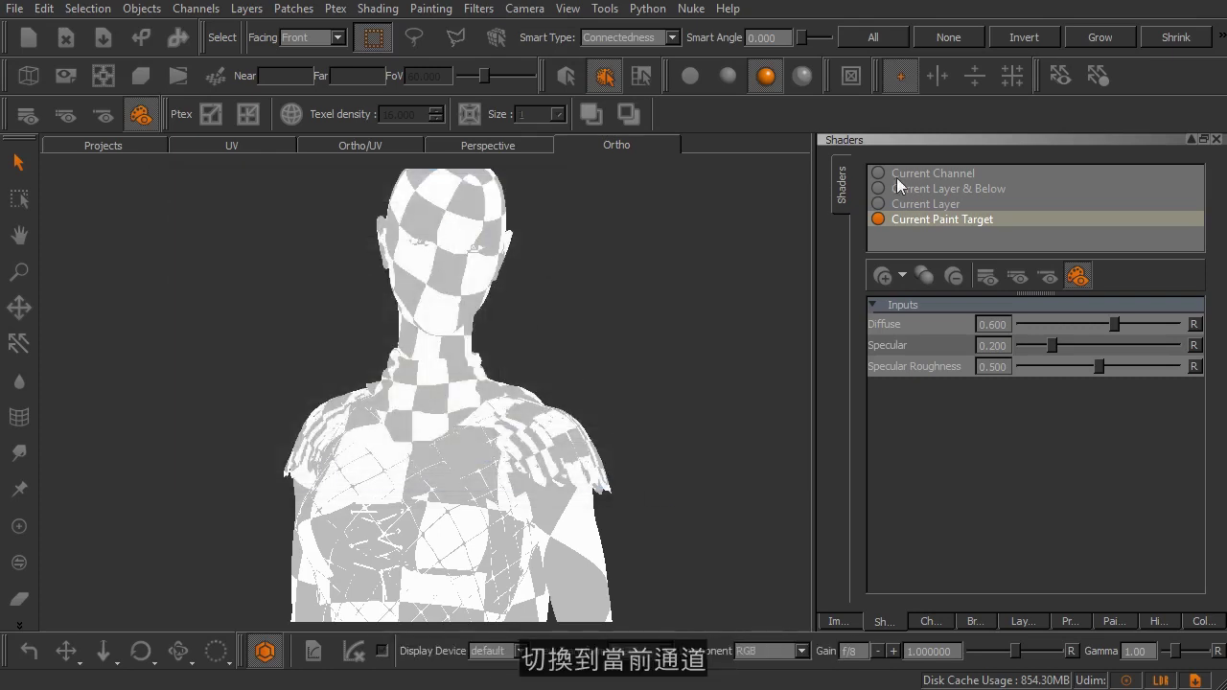
Display the Current Channel shader on the model with flat, unlit shading and bring up the channel list
click(913, 172)
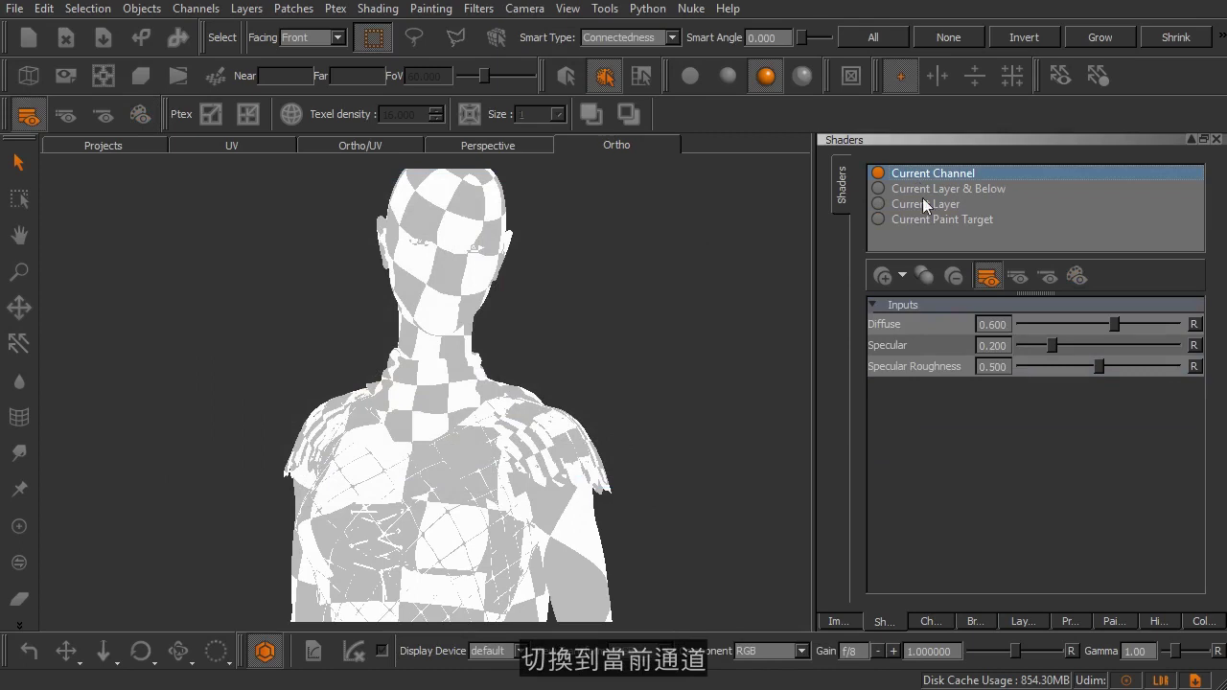
click(927, 621)
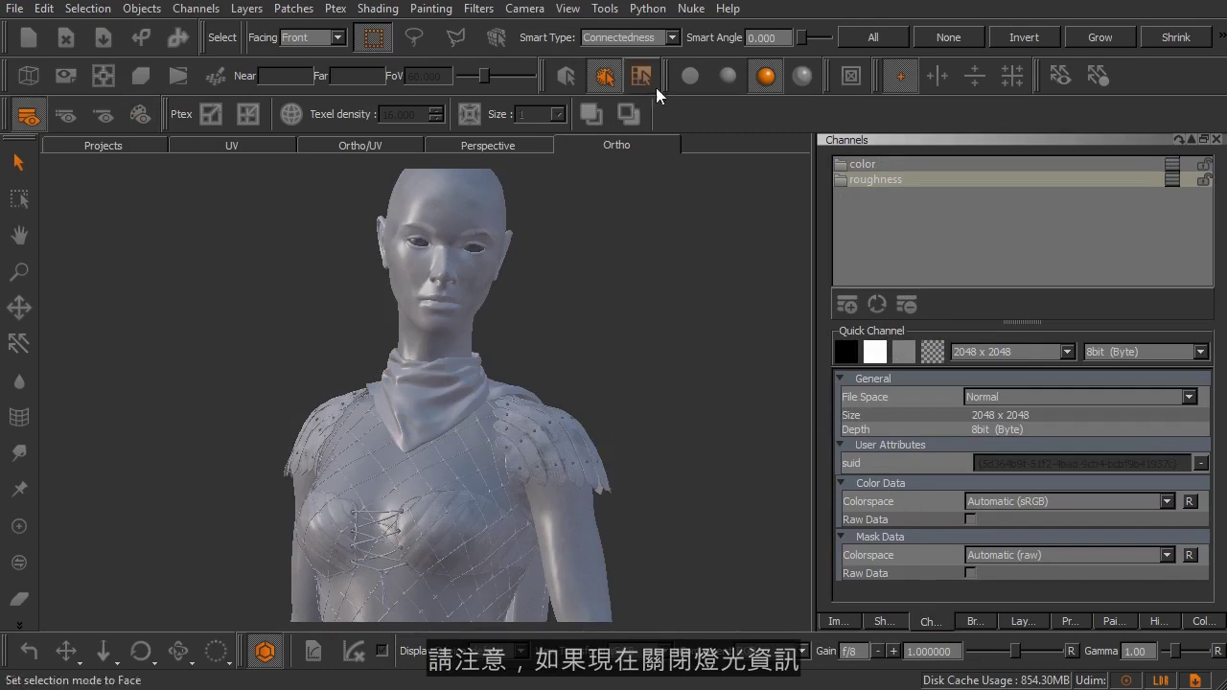
click(678, 76)
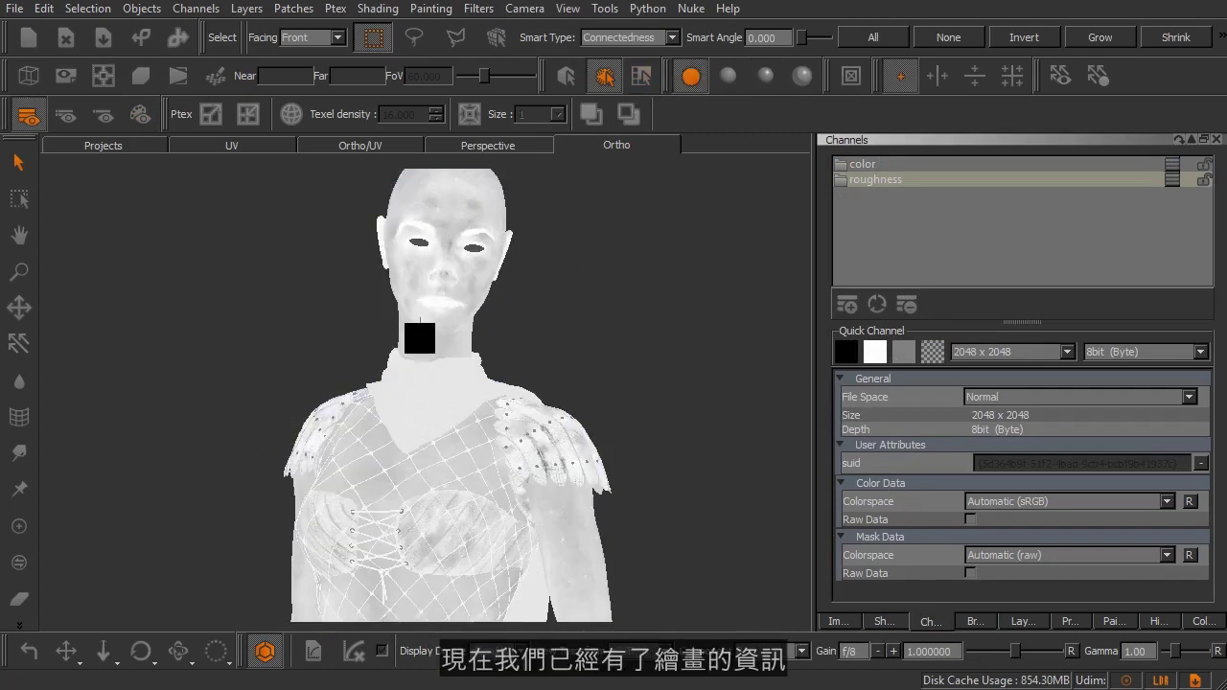
Examine the imported roughness painting over the whole character, from the head down to the legs and back up
mouse_move(588, 397)
alt+mouse_down()
mouse_move(532, 414)
mouse_move(428, 411)
alt+mouse_up()
alt+middle_drag(538, 487, 548, 332)
alt+middle_drag(487, 480, 521, 307)
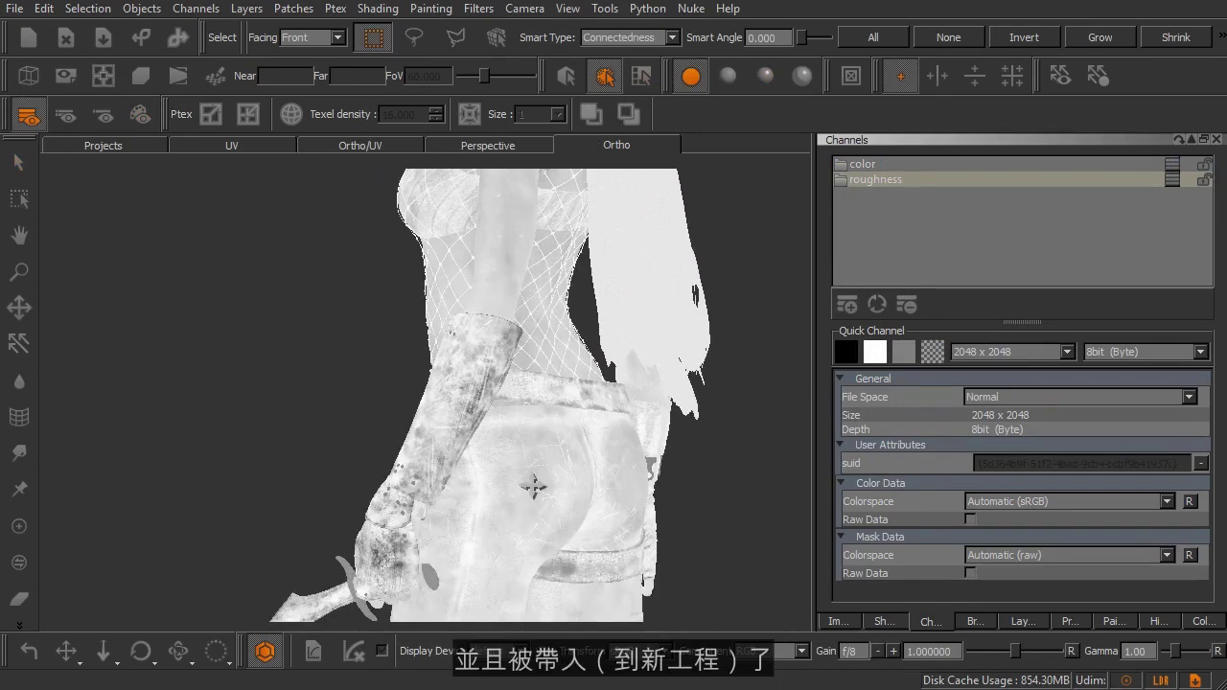
alt+middle_drag(532, 485, 529, 306)
alt+middle_drag(488, 438, 480, 307)
mouse_move(438, 457)
alt+middle_down()
mouse_move(453, 301)
mouse_move(466, 359)
mouse_move(467, 344)
alt+middle_up()
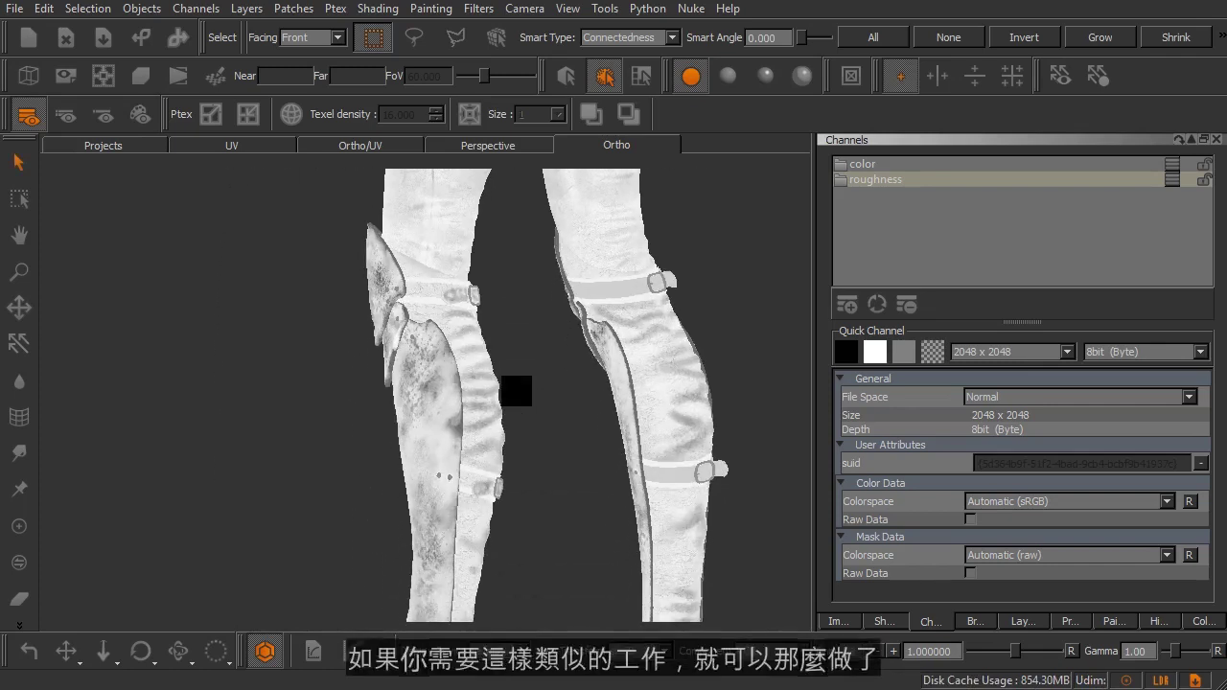
alt+drag(530, 400, 652, 394)
alt+middle_drag(479, 505, 585, 375)
alt+drag(585, 376, 503, 383)
alt+middle_drag(503, 384, 519, 518)
alt+middle_drag(516, 348, 522, 500)
mouse_move(523, 377)
alt+middle_down()
mouse_move(545, 495)
mouse_move(521, 394)
alt+middle_up()
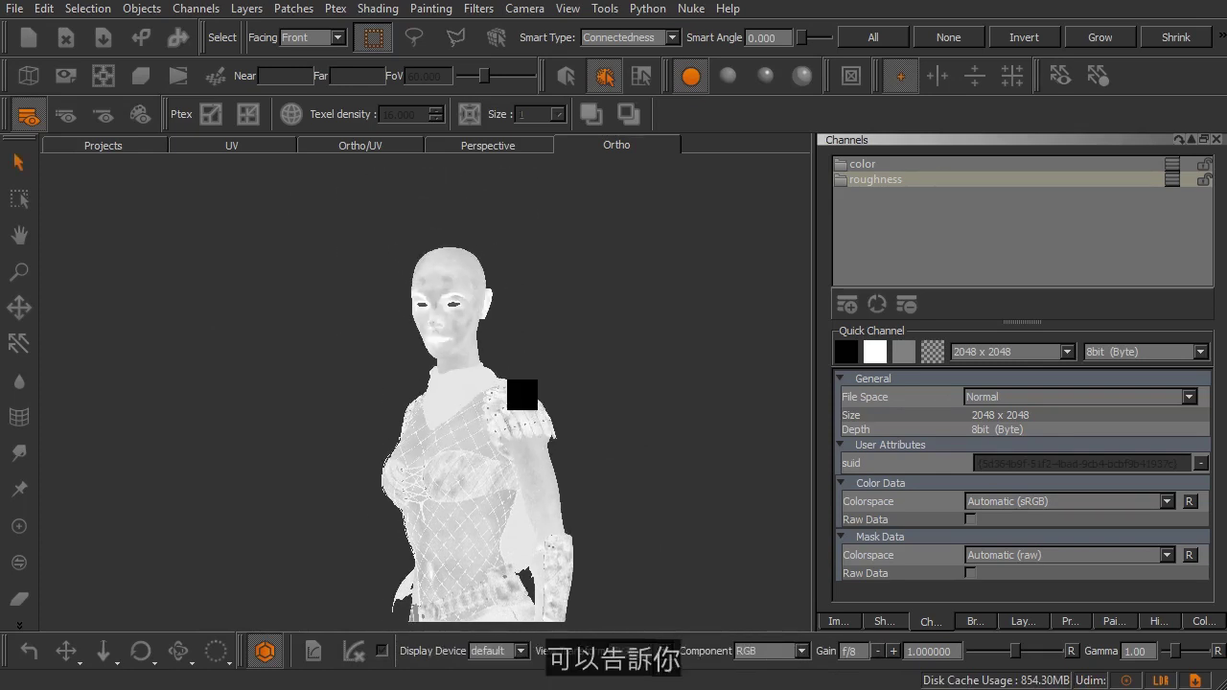
alt+right_drag(487, 373, 540, 485)
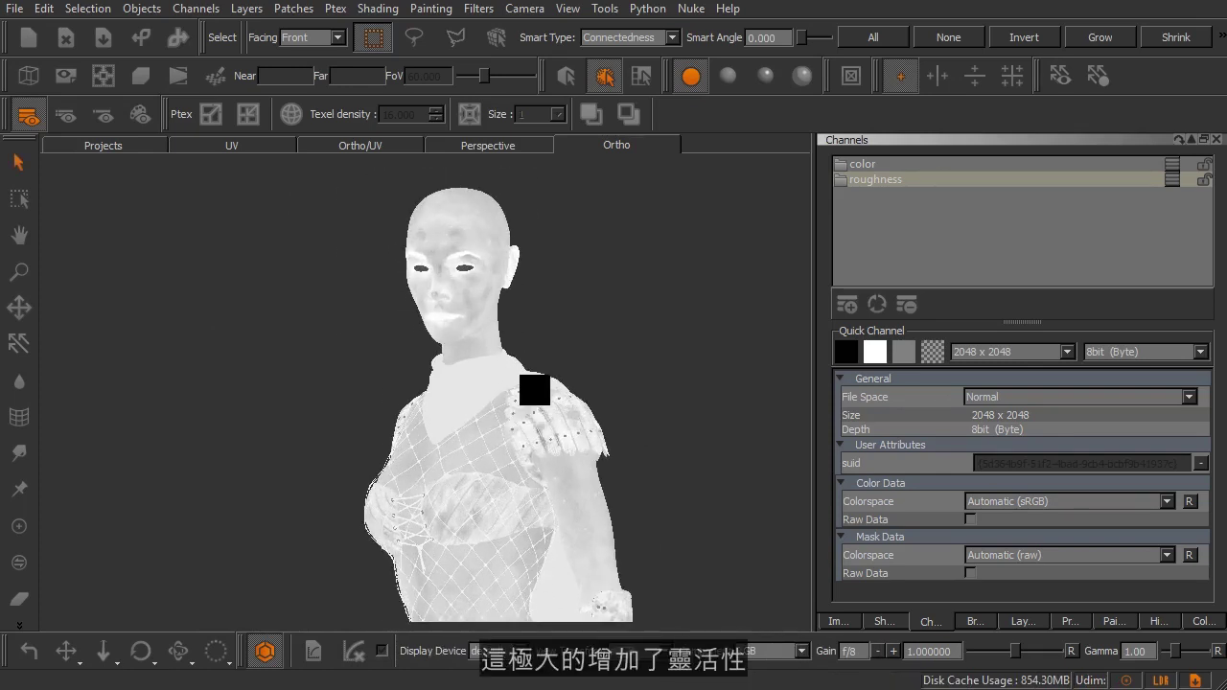